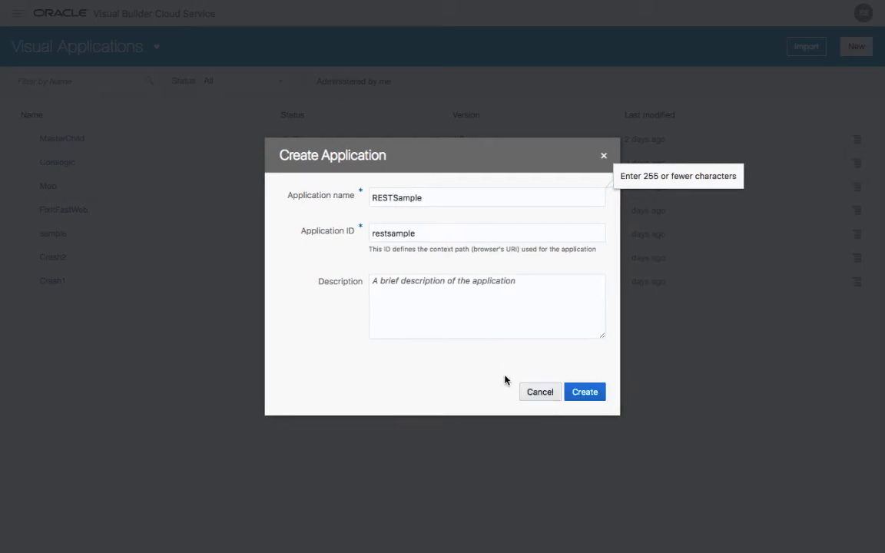
- Create the RESTSample application and start a new service connection defined by endpoint
left_click(591, 392)
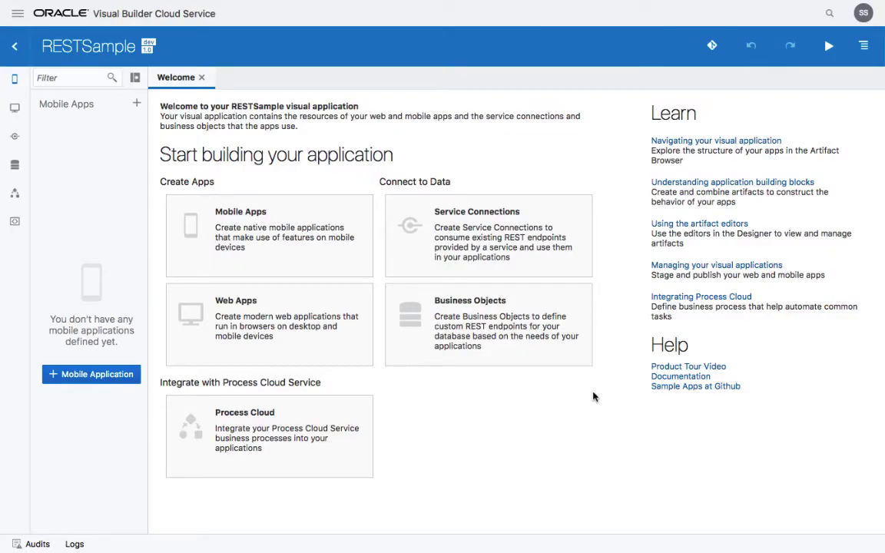
left_click(513, 231)
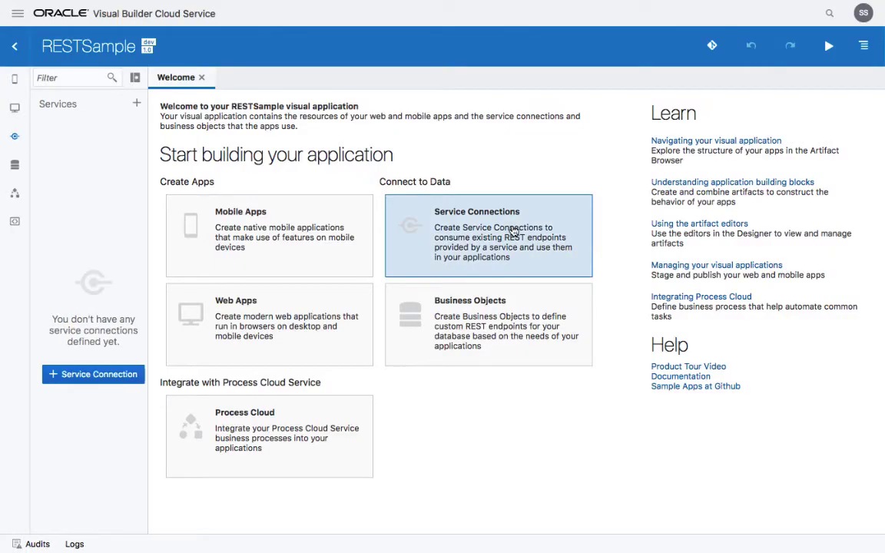
left_click(92, 376)
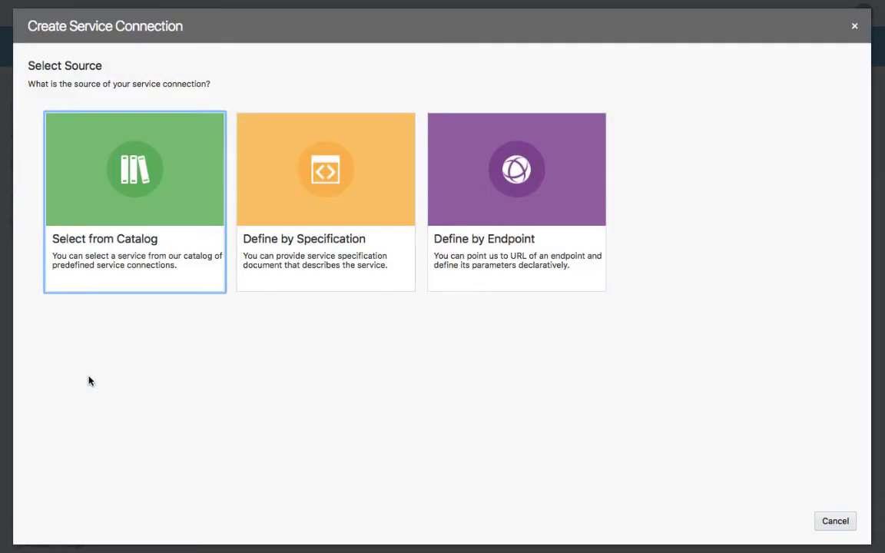
left_click(487, 199)
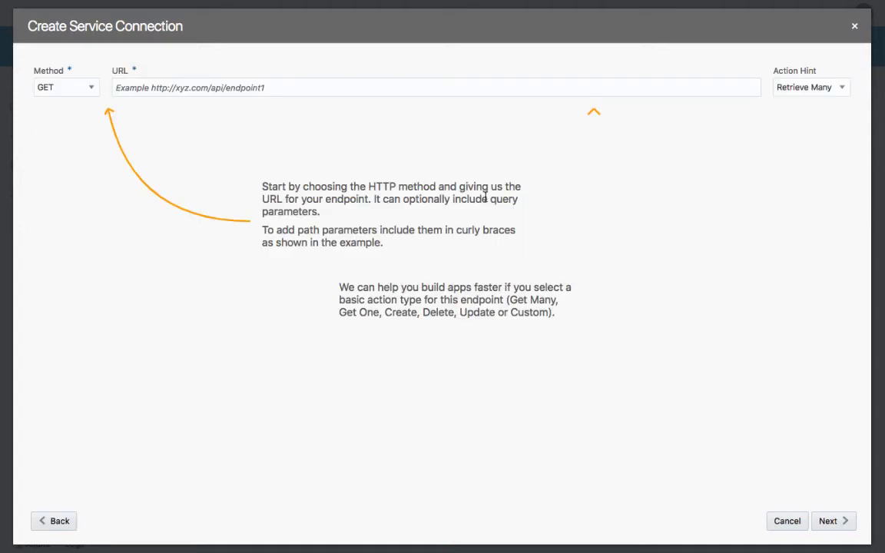
left_click(314, 87)
type("http://services.groupkt.com/country/get/all")
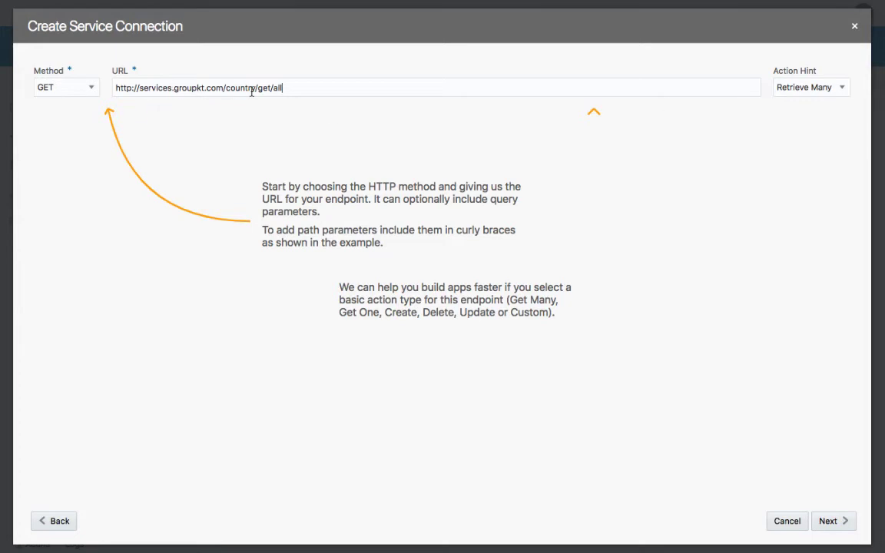
left_click(839, 89)
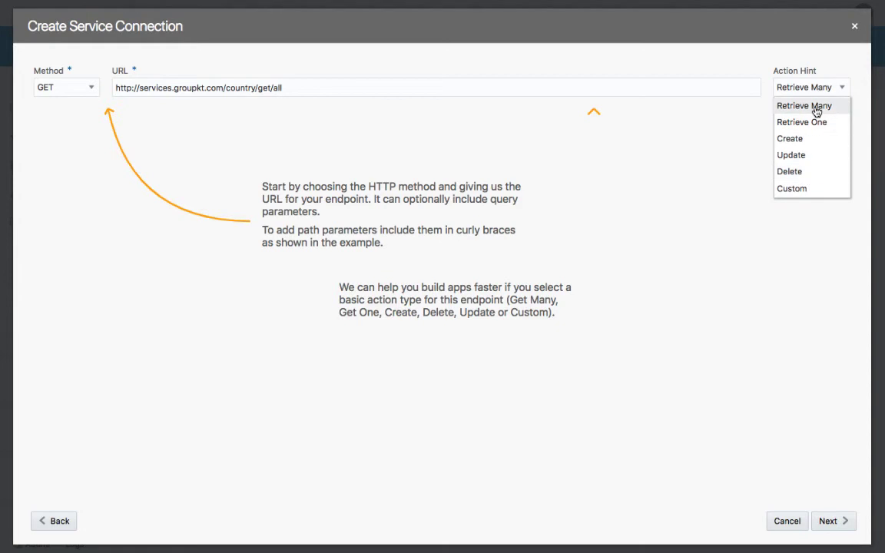
left_click(816, 108)
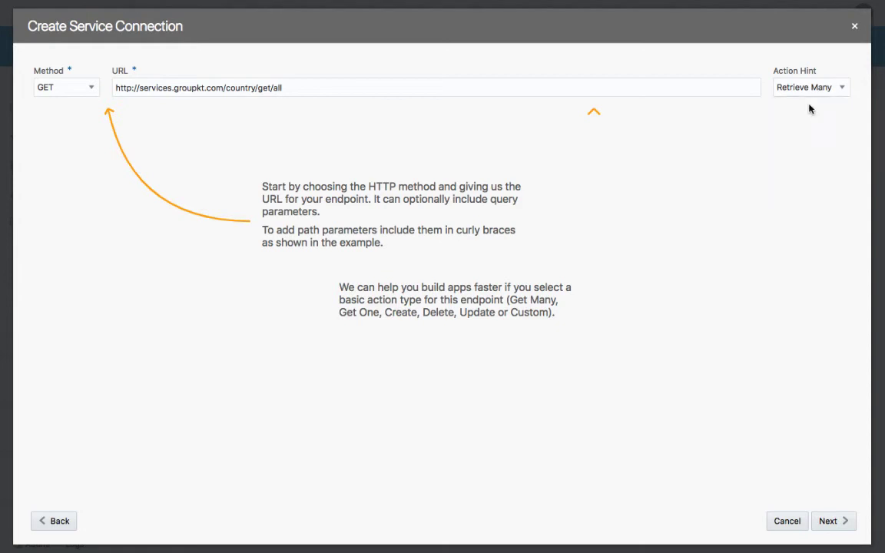
left_click(91, 89)
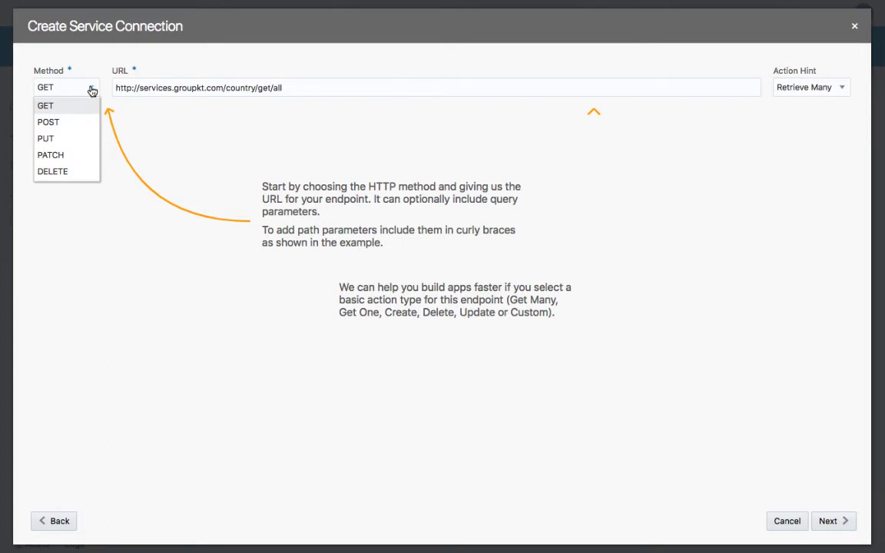
left_click(93, 60)
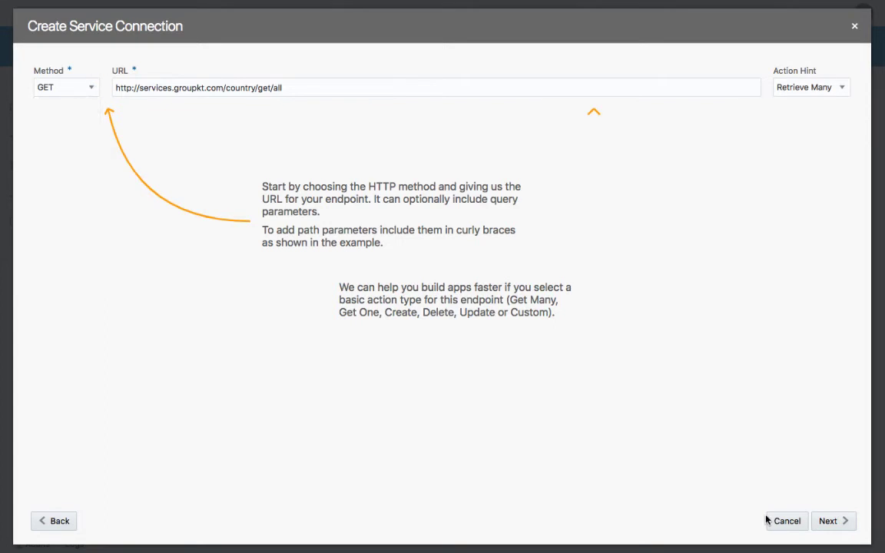
left_click(845, 520)
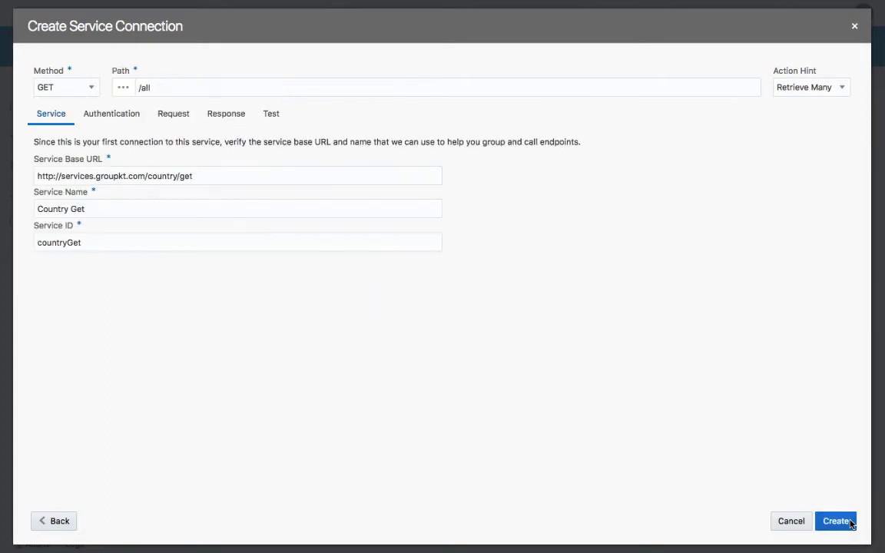
- Name the service GetCountries and review its authentication, request header and URL parameter settings
left_click_drag(106, 210, 8, 192)
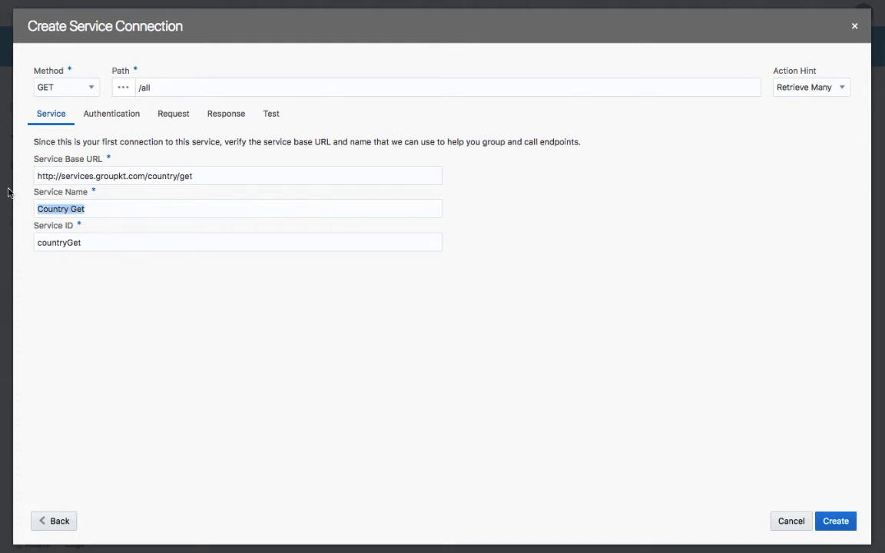
type("GetCountries")
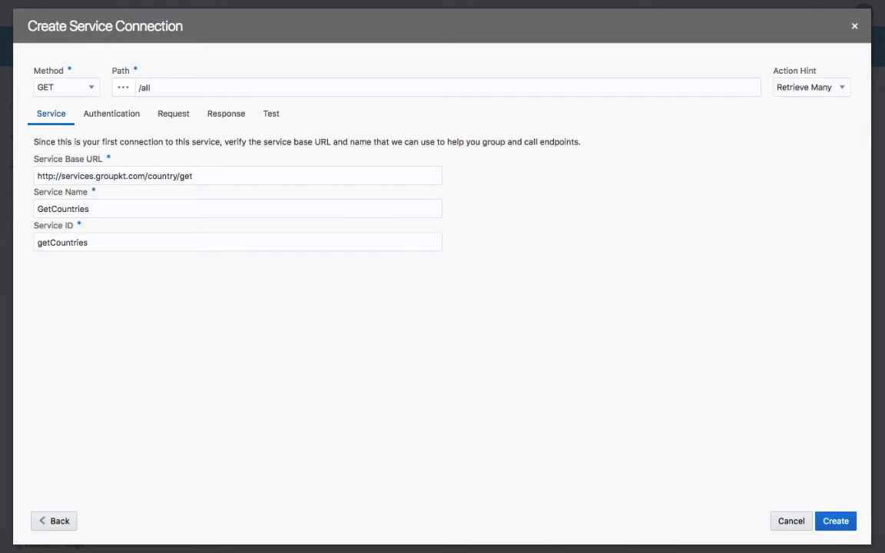
left_click(121, 120)
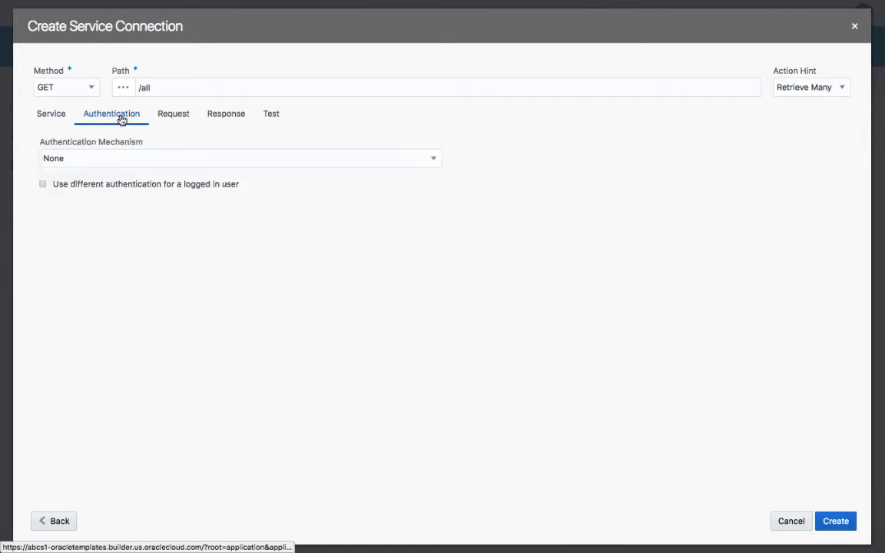
left_click(128, 160)
left_click(128, 161)
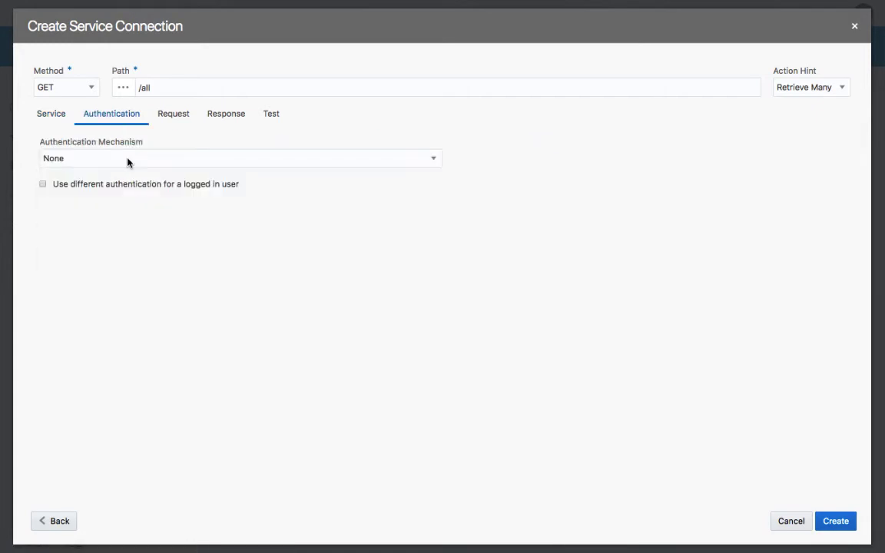
left_click(184, 119)
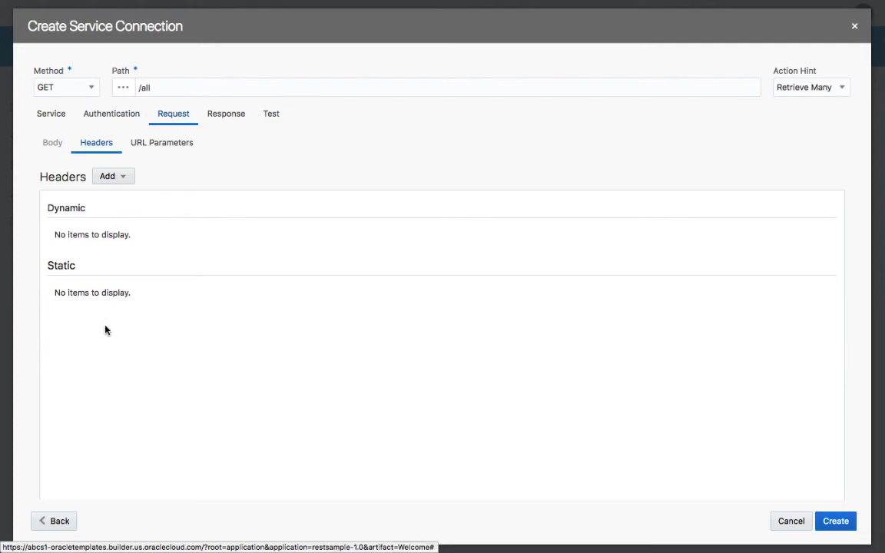
left_click(188, 142)
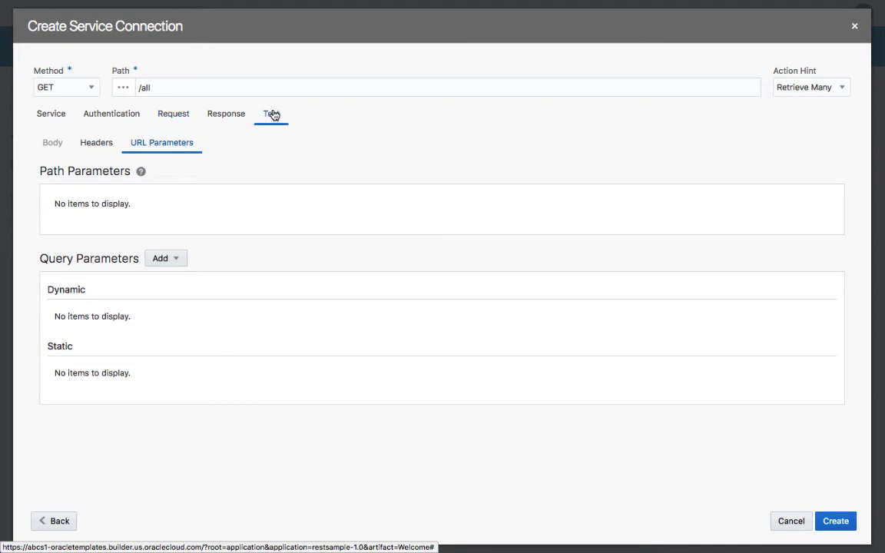
- Send a test request, reuse its result as the example response body, and create the GetCountries connection
left_click(272, 114)
left_click(55, 220)
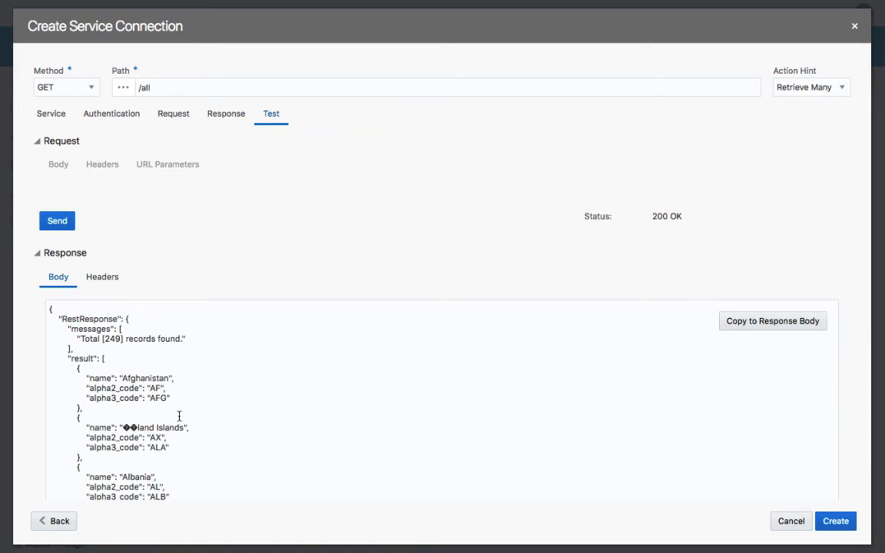
left_click(743, 323)
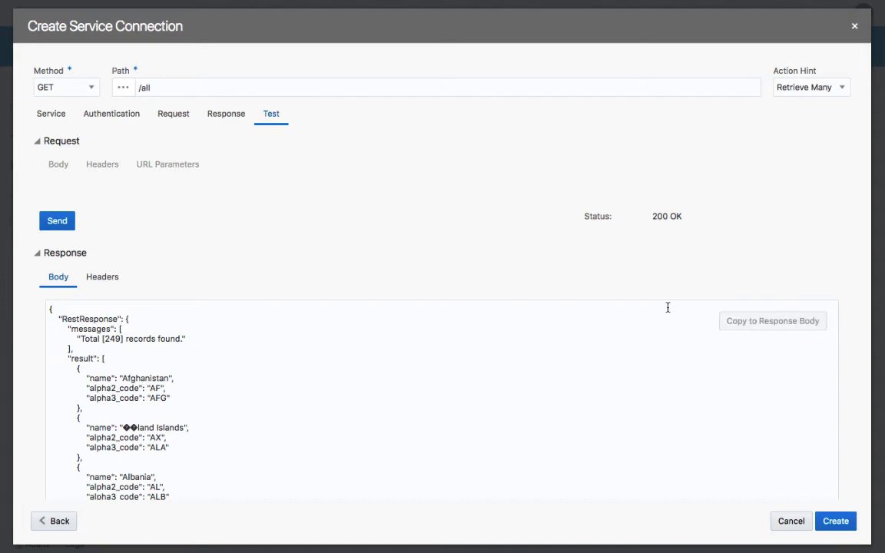
left_click(230, 116)
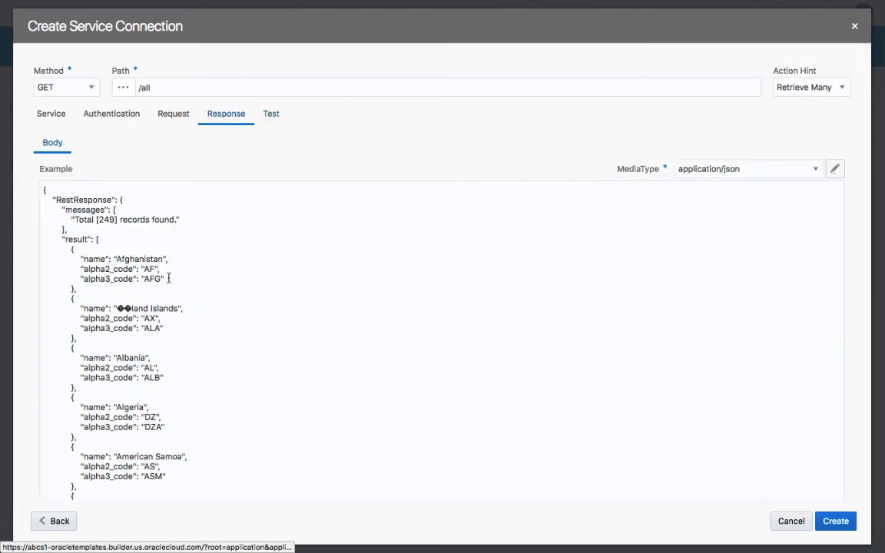
left_click(831, 522)
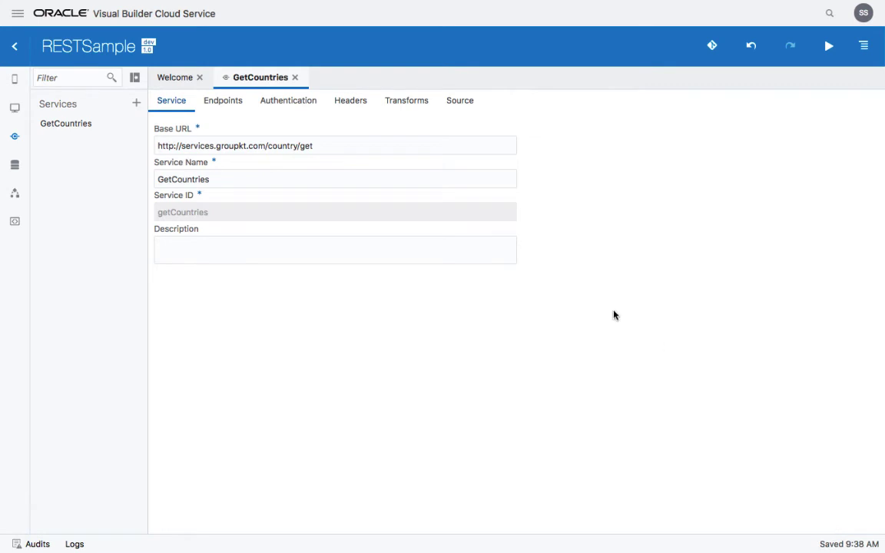
left_click(137, 104)
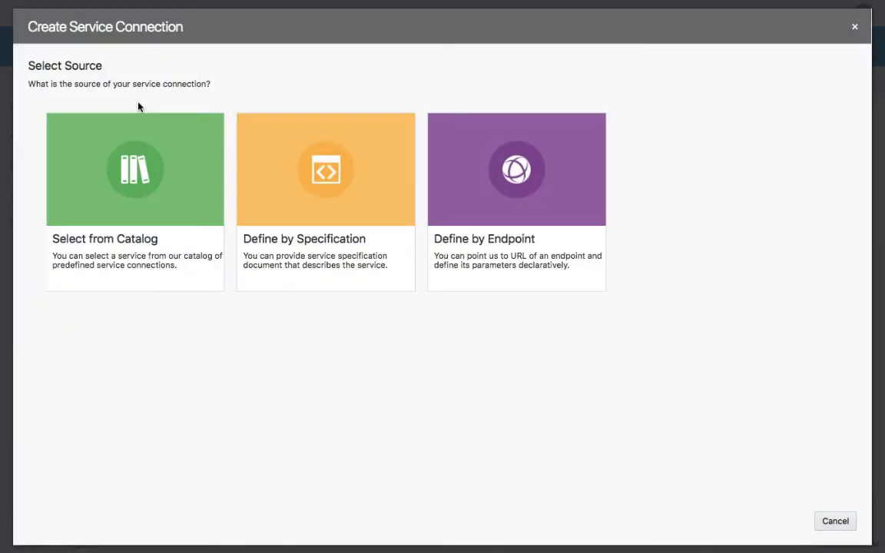
left_click(549, 176)
left_click(336, 88)
key("ctrl+v")
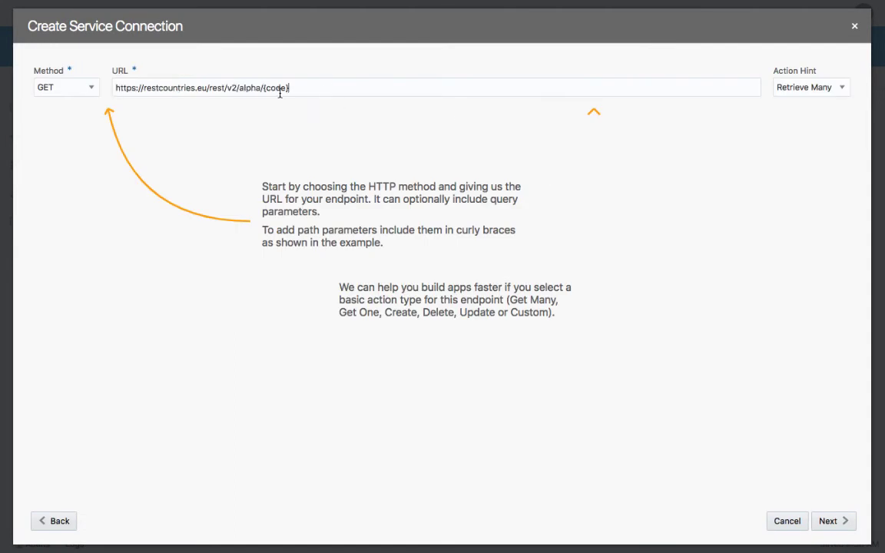
left_click_drag(263, 88, 299, 87)
left_click(302, 88)
left_click(787, 87)
left_click(789, 122)
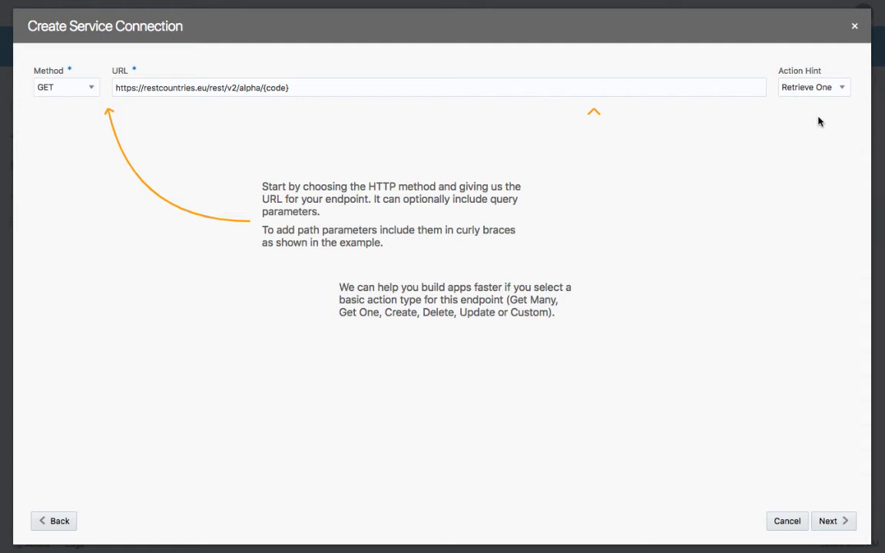
left_click(828, 520)
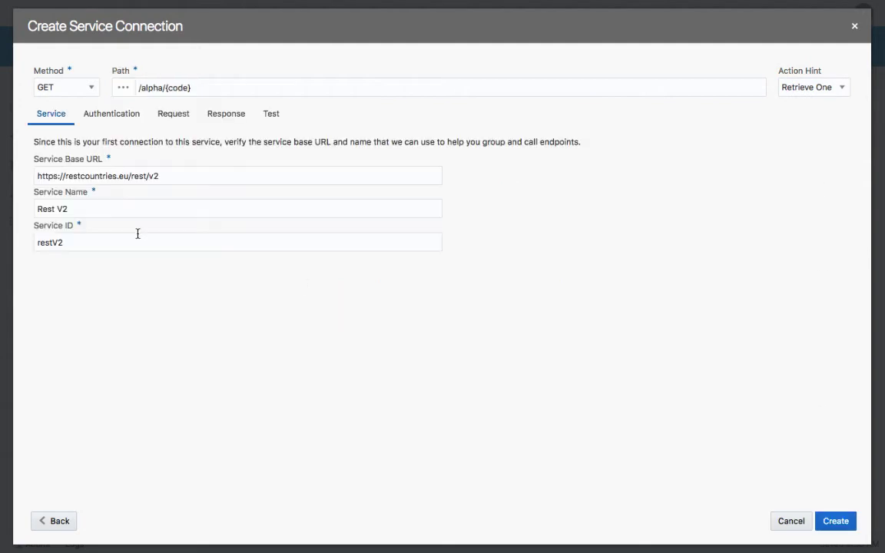
left_click_drag(112, 212, 16, 207)
type("CountryInfo")
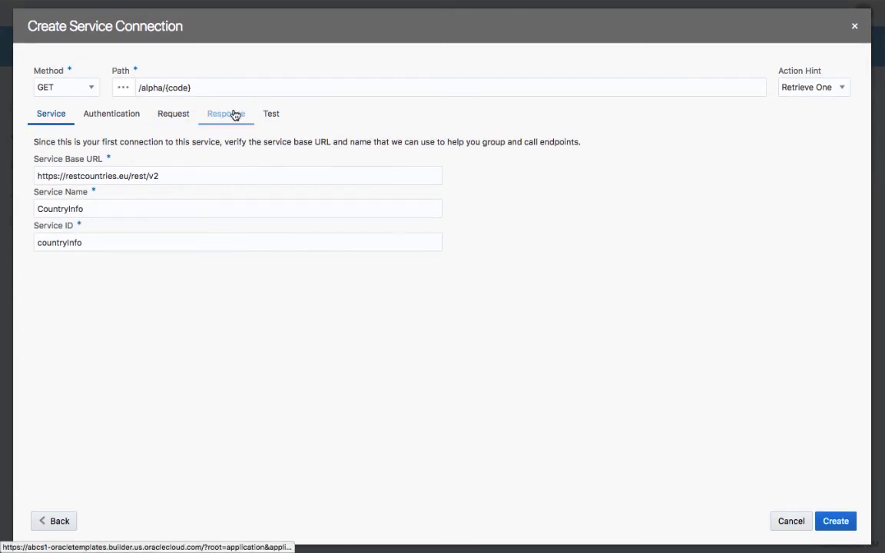
- Test the endpoint with code us, reuse the result as the response body, and create the CountryInfo connection
left_click(269, 114)
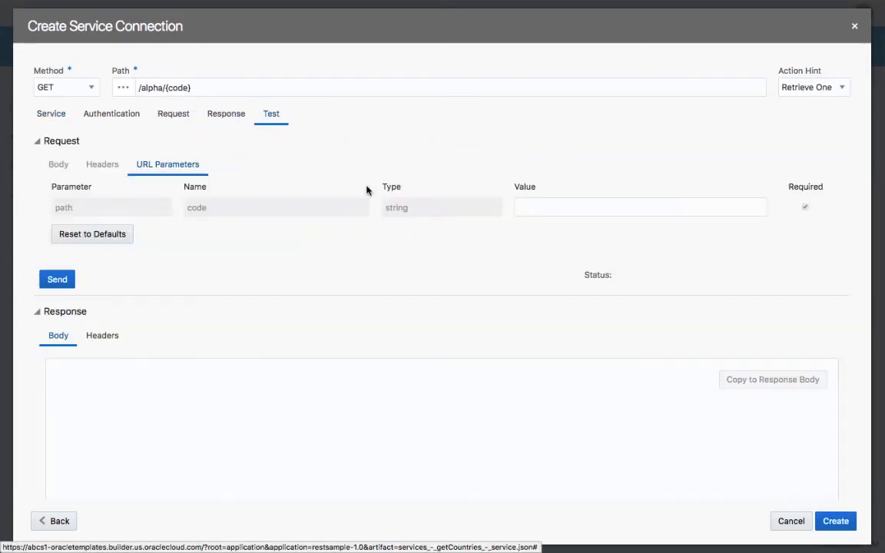
left_click(557, 203)
type("us")
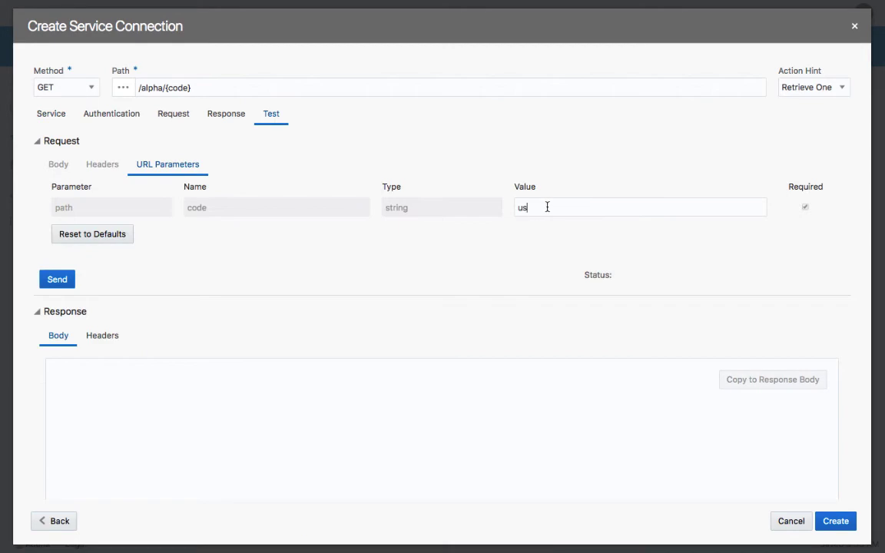
left_click(60, 281)
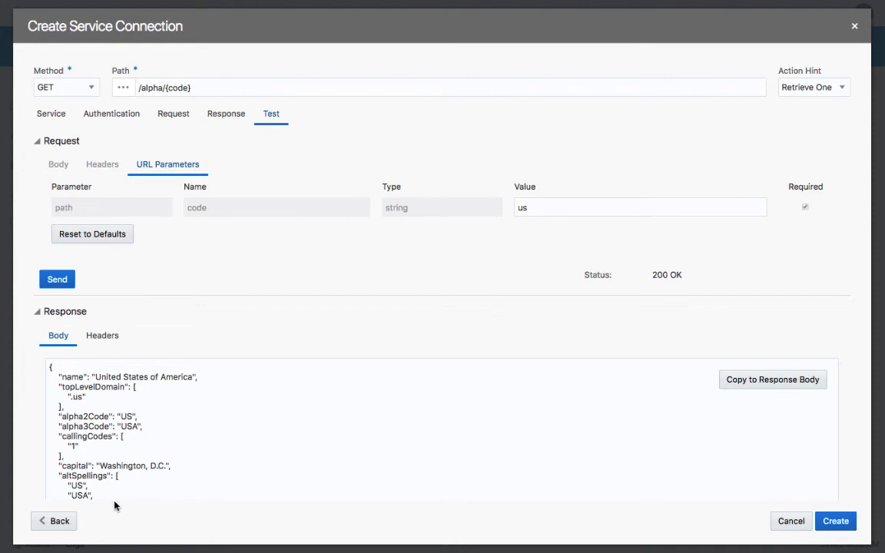
left_click(770, 382)
left_click(836, 521)
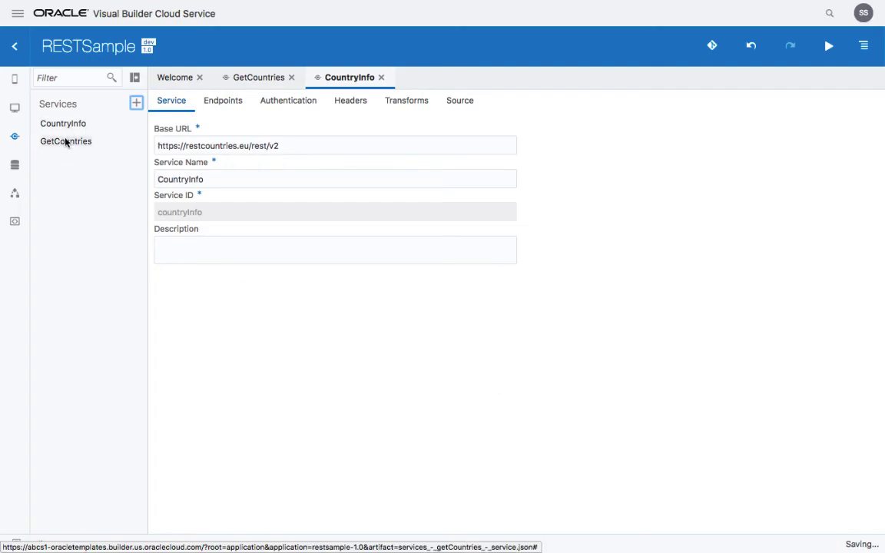
- Create a web application with the Id Countries
left_click(17, 111)
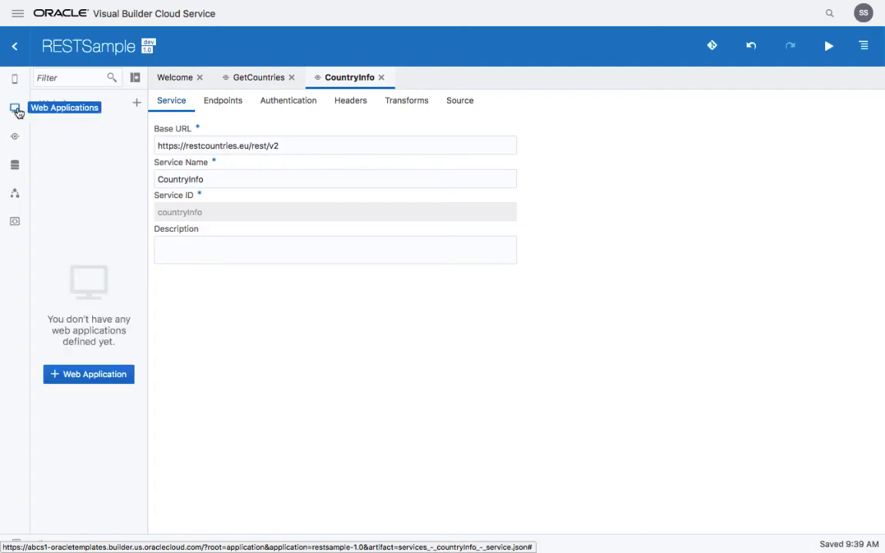
left_click(103, 379)
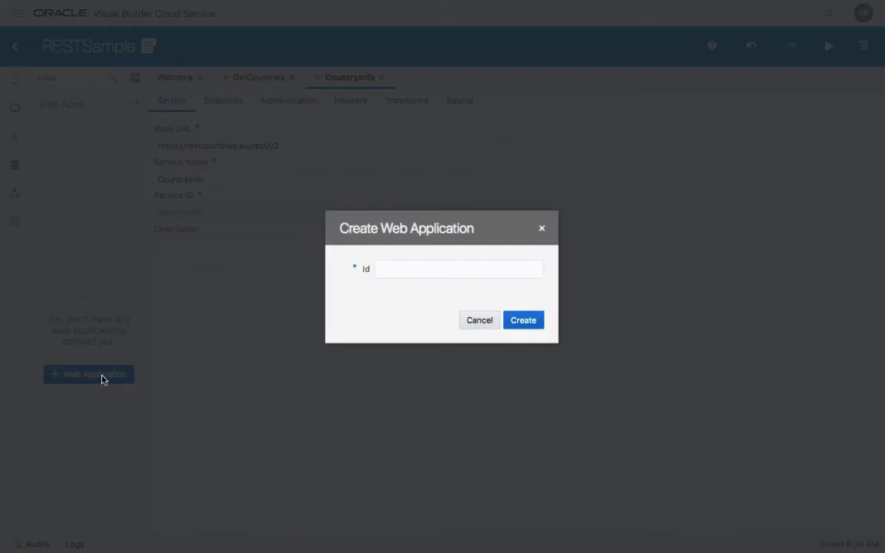
type("Cou")
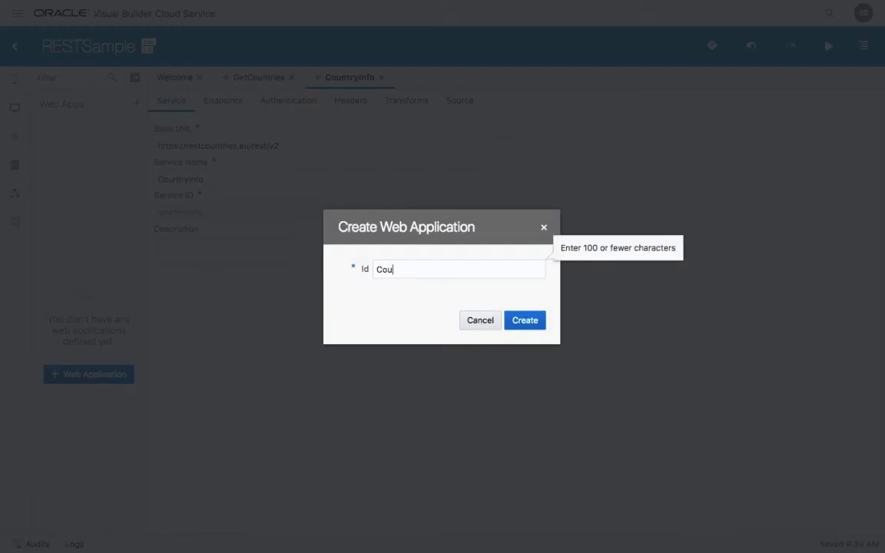
left_click(517, 323)
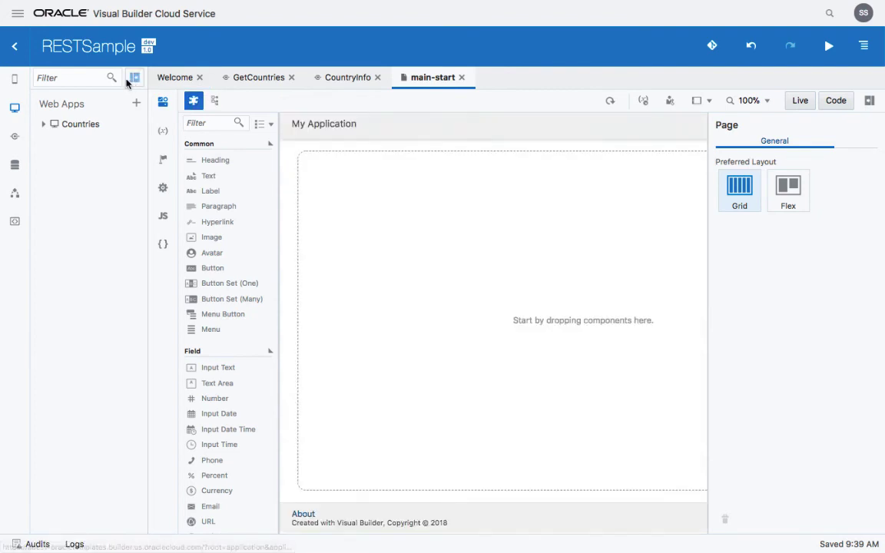
- Collapse the artifact browser and add a Table component to the main-start page canvas
left_click(133, 78)
scroll(111, 458, "down", 5)
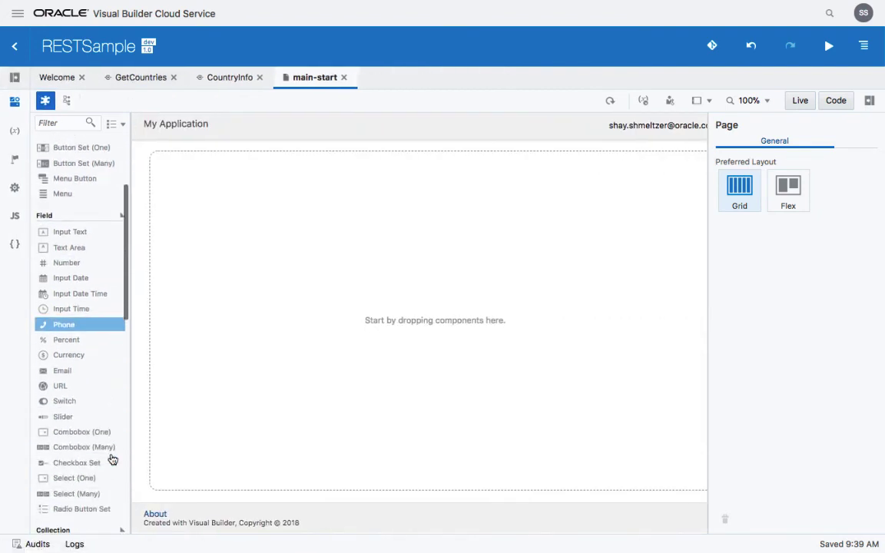
left_click_drag(65, 427, 213, 290)
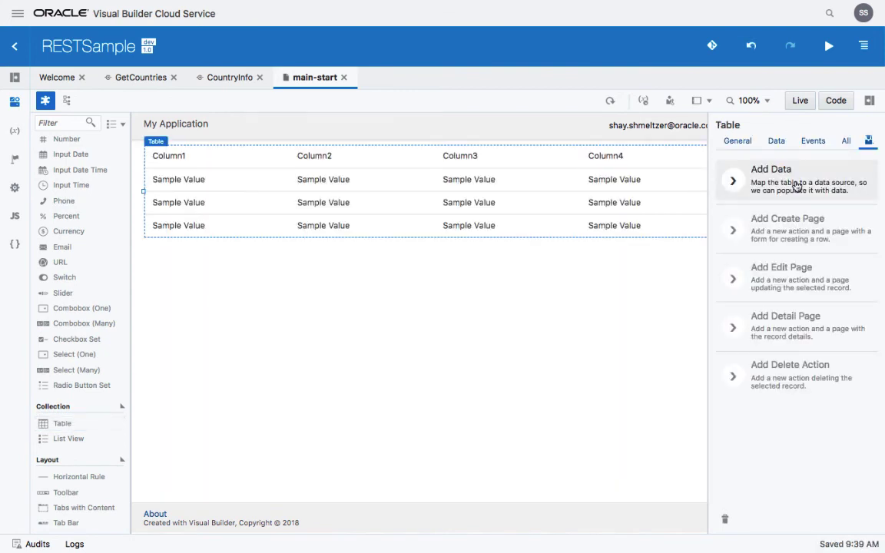
- Start mapping data to the table, using the GET /all endpoint of the GetCountries service connection as its source
left_click(794, 184)
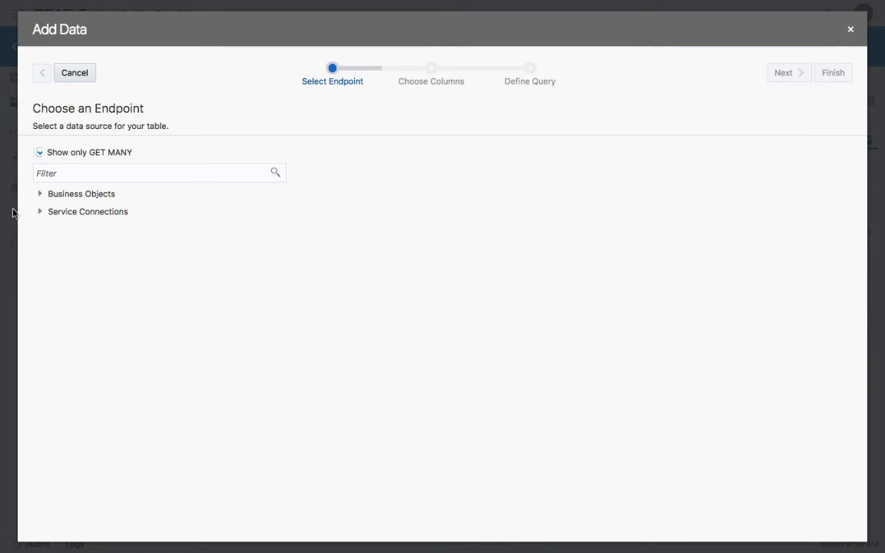
left_click(39, 213)
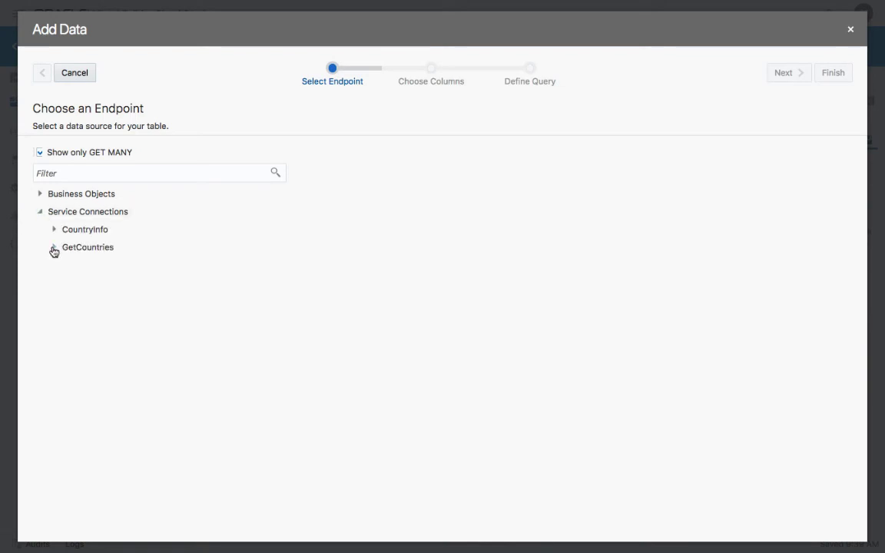
left_click(54, 247)
left_click(120, 265)
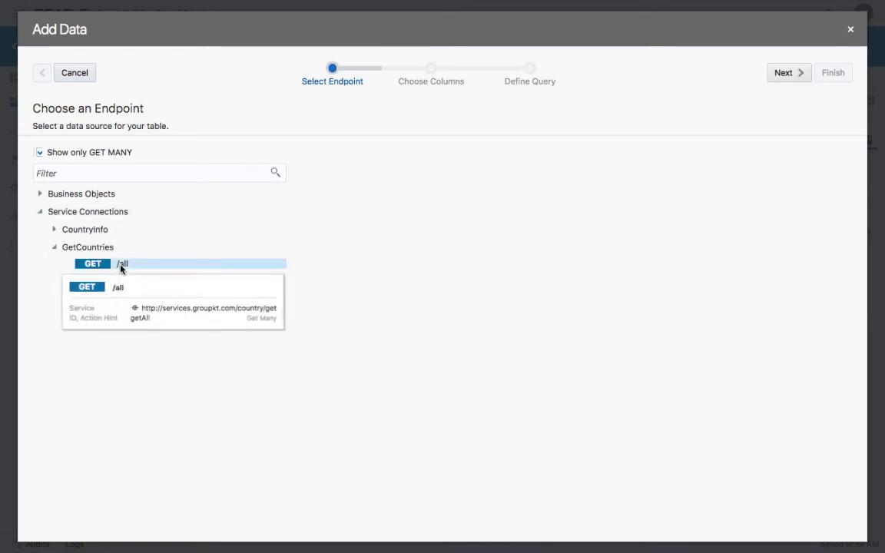
left_click(787, 73)
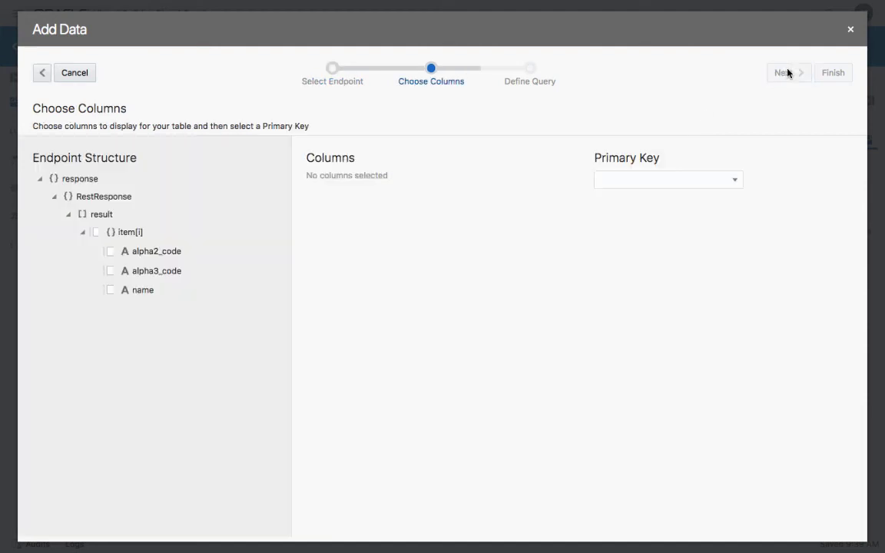
- Show the name, alpha3_code and alpha2_code columns in the table with alpha2_code as primary key, and finish the data mapping without query parameters
left_click(110, 290)
left_click(110, 271)
left_click(110, 252)
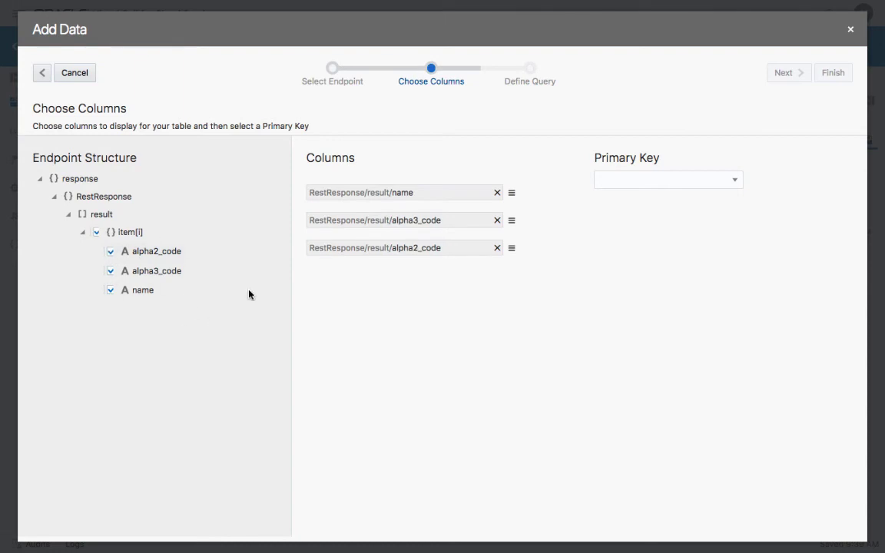
left_click(632, 176)
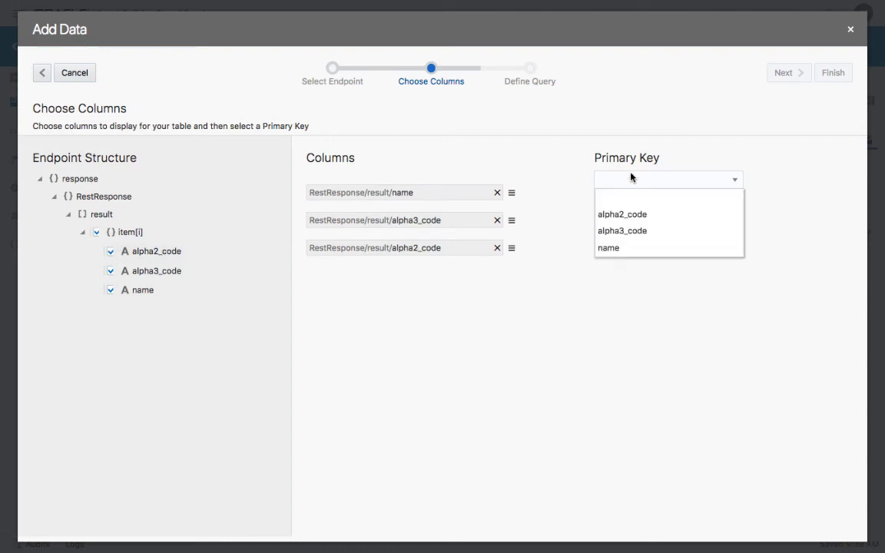
left_click(638, 218)
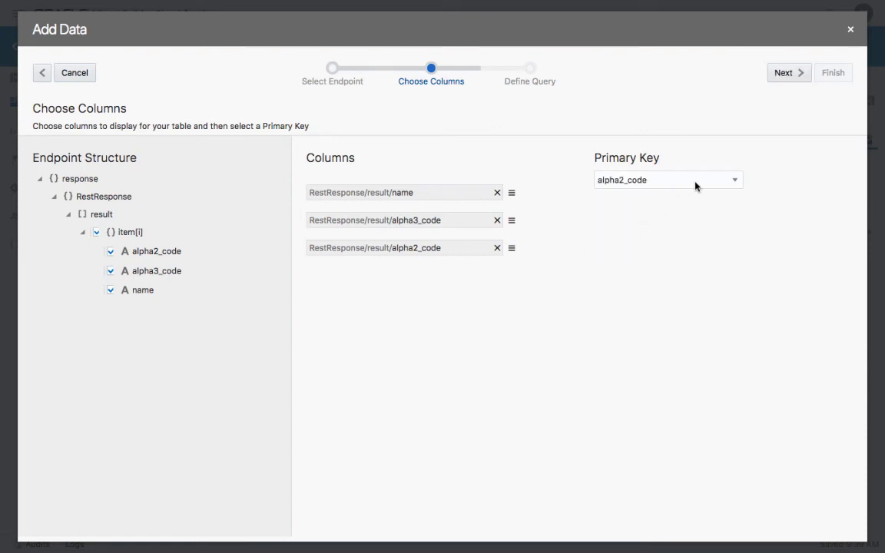
left_click(783, 73)
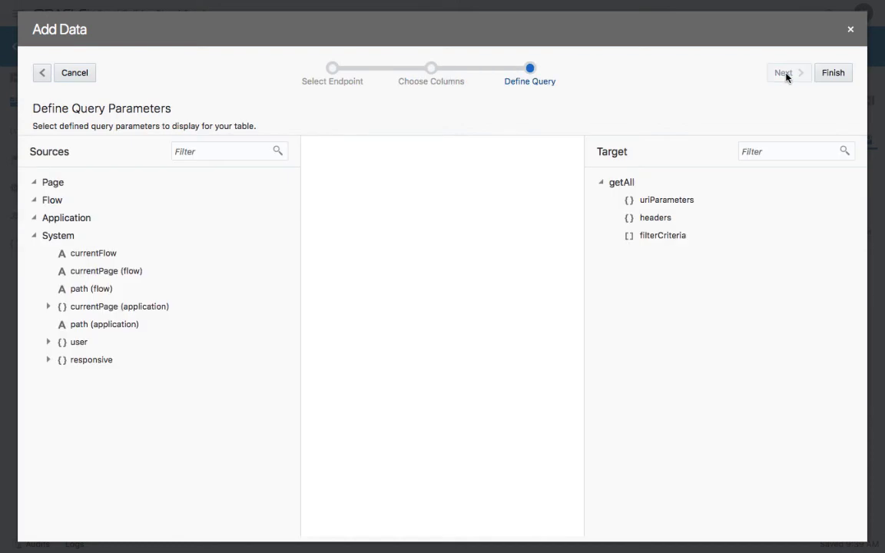
left_click(840, 73)
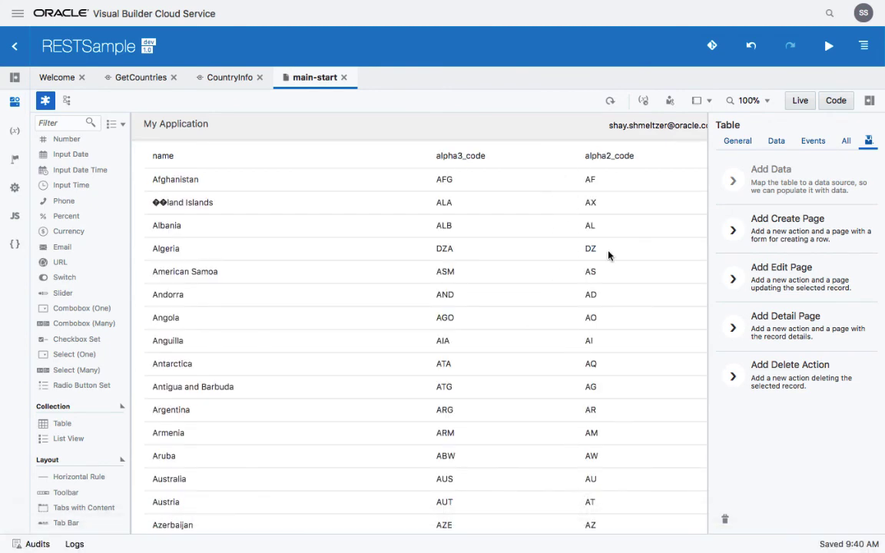
- Start adding a detail page for the table, based on the GET /alpha/{code} endpoint of the CountryInfo service connection
left_click(828, 331)
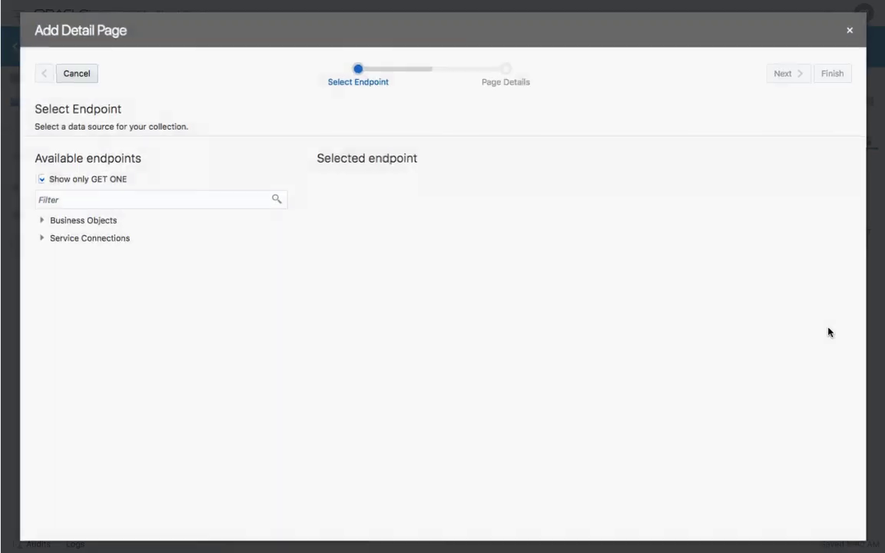
left_click(40, 238)
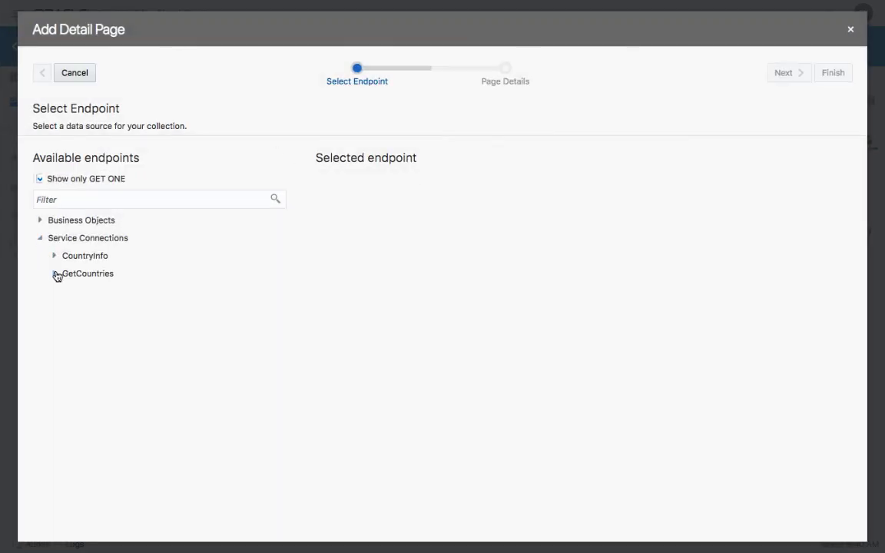
left_click(56, 258)
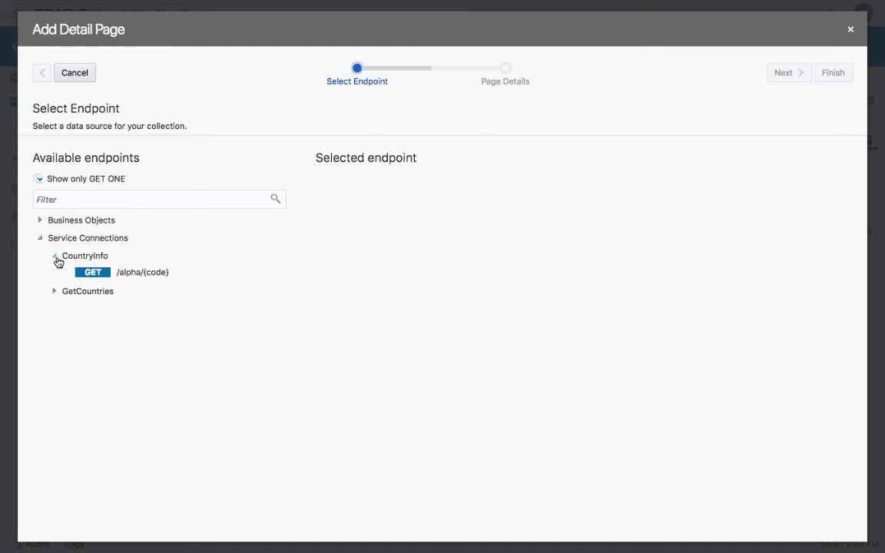
left_click(122, 275)
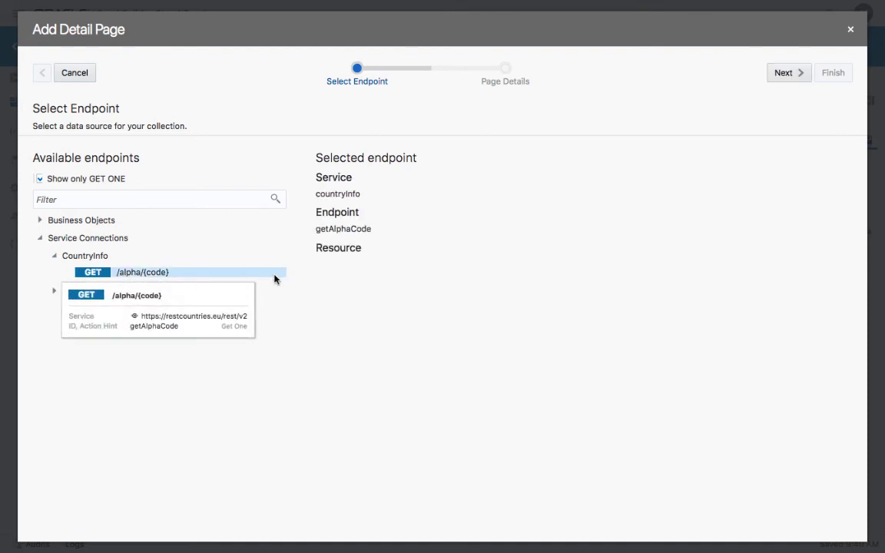
left_click(798, 73)
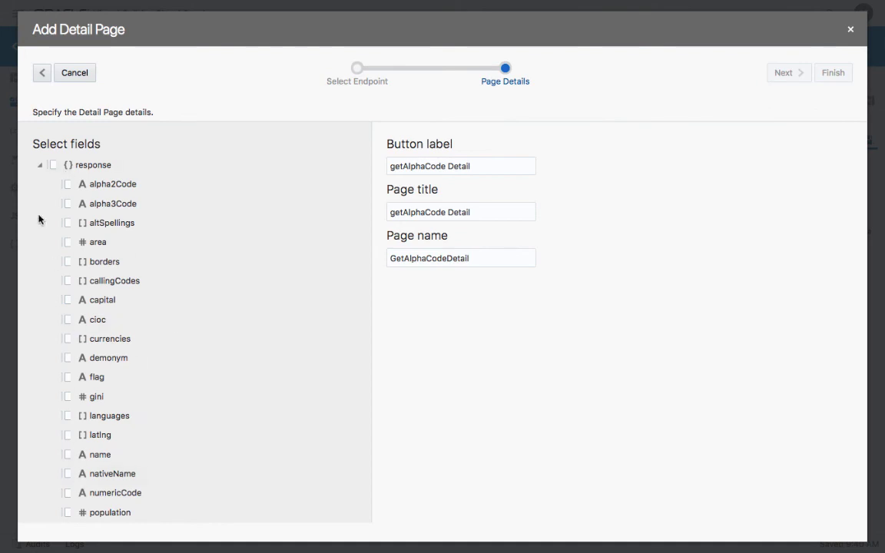
- Include the fields alpha2Code, alpha3Code, area, capital, flag, name, population and region on the detail page
left_click(68, 184)
left_click(67, 204)
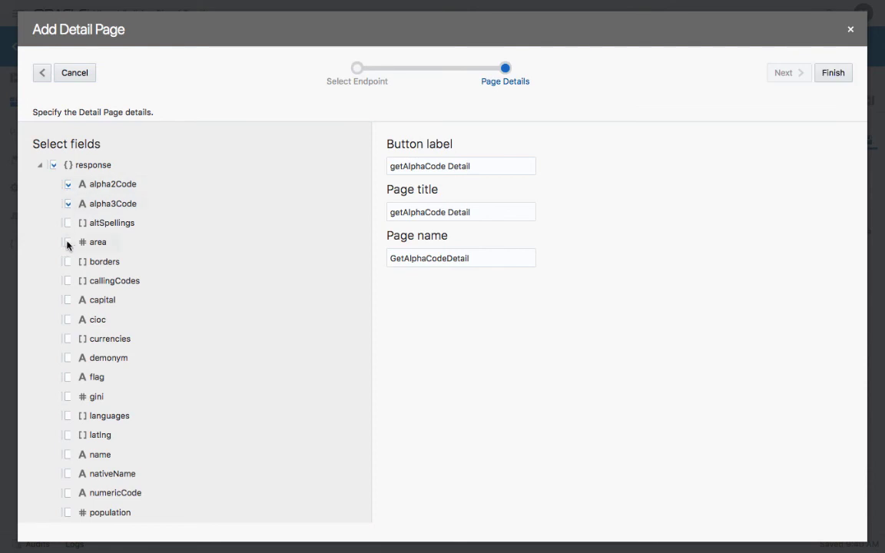
left_click(67, 243)
left_click(68, 301)
scroll(71, 457, "down", 2)
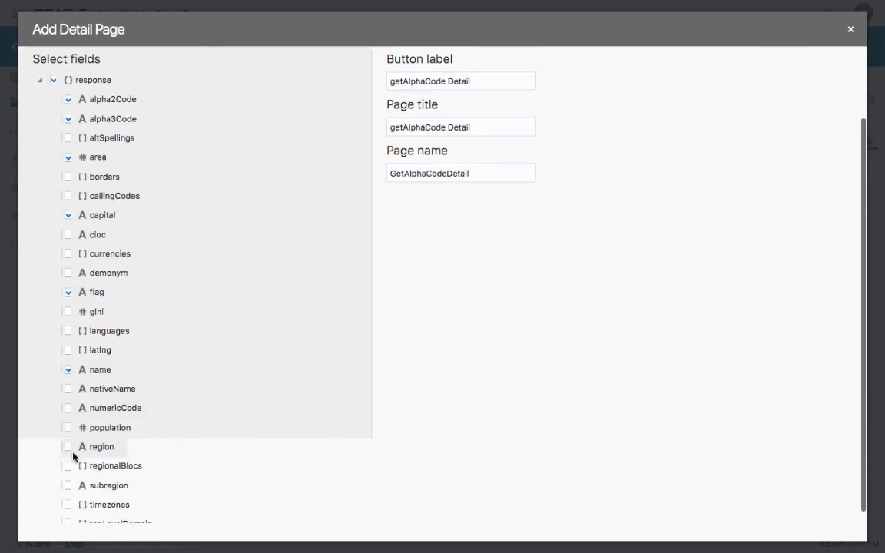
left_click(68, 427)
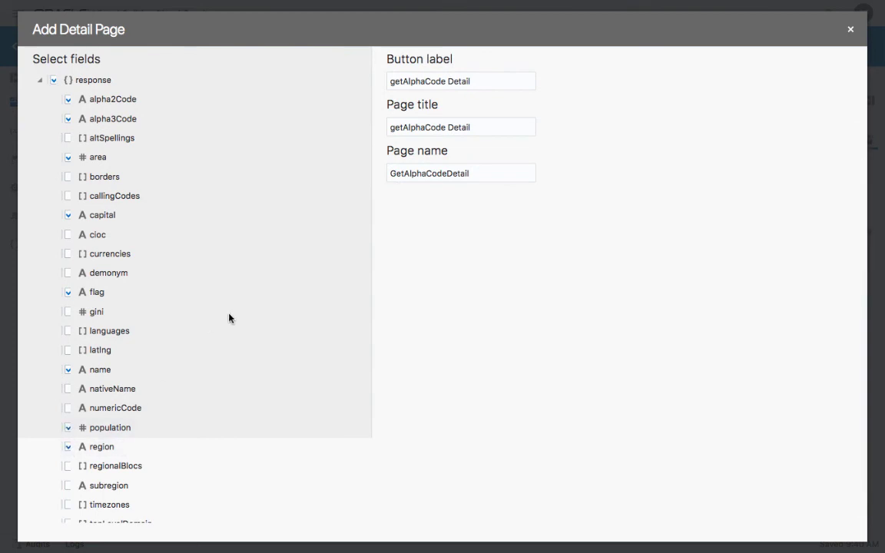
scroll(245, 315, "up", 2)
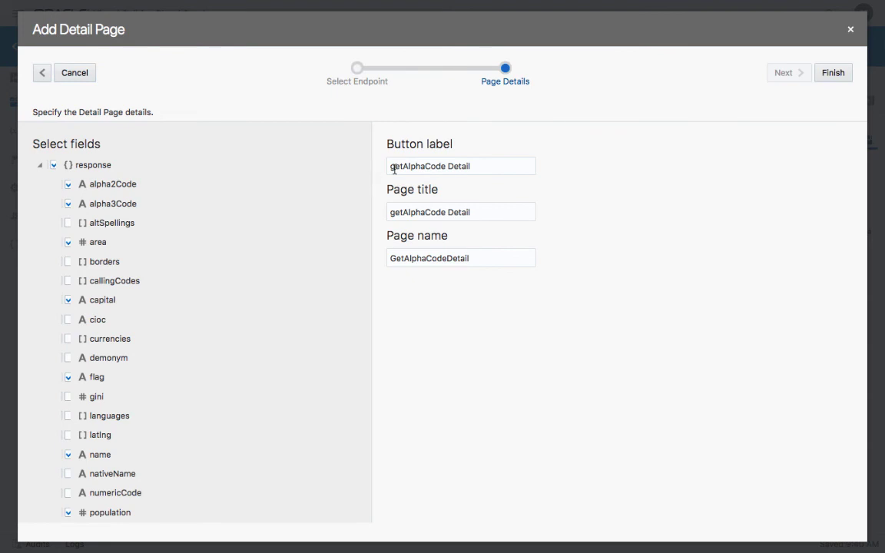
- Set the button label to Detail and the page title to Country Detail, and finish creating the detail page
left_click_drag(446, 166, 371, 170)
key("BackSpace")
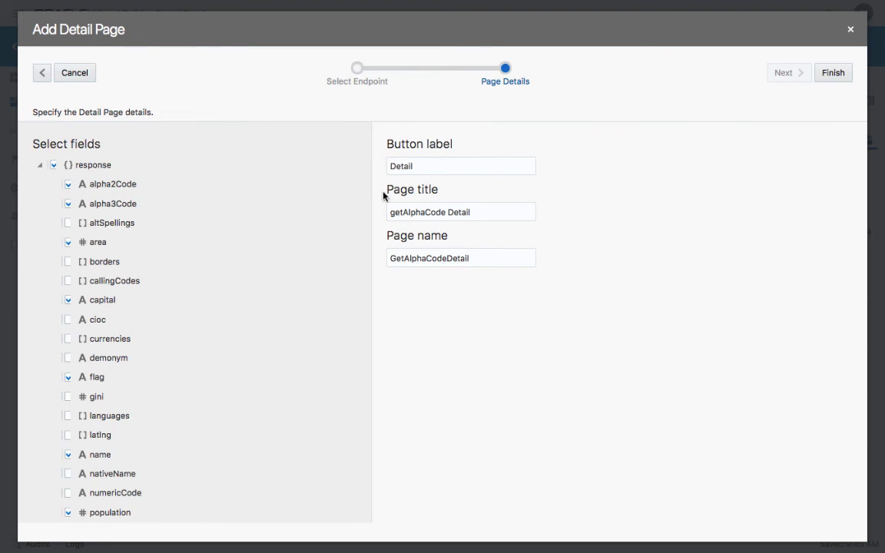
left_click_drag(446, 213, 365, 215)
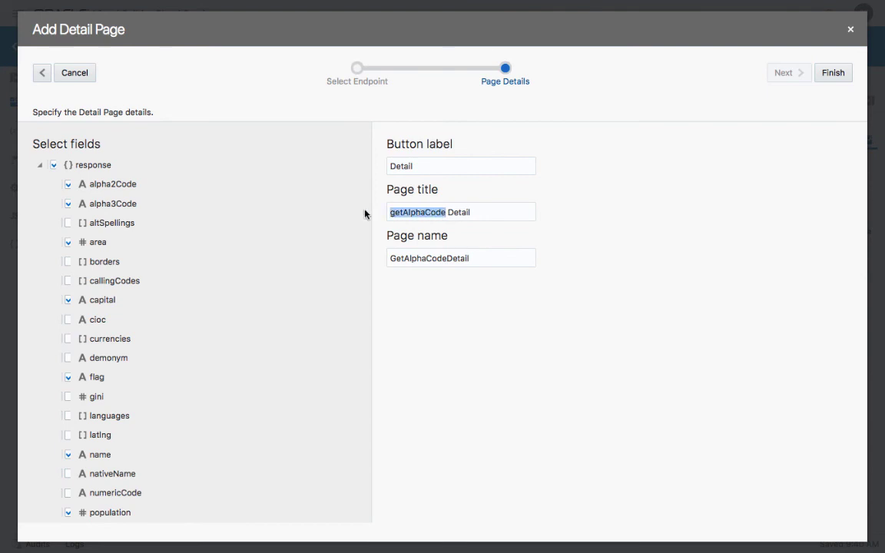
type("Country")
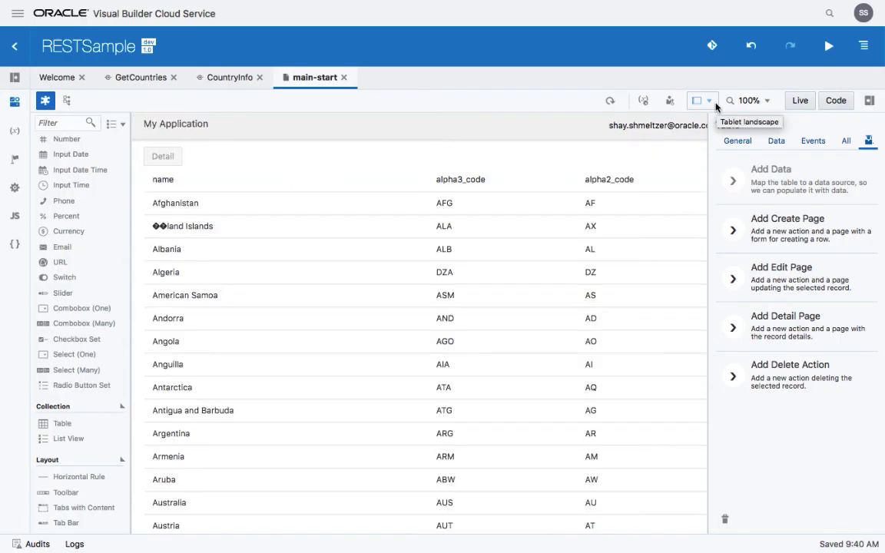
- Run the application and view the details of Argentina
left_click(829, 47)
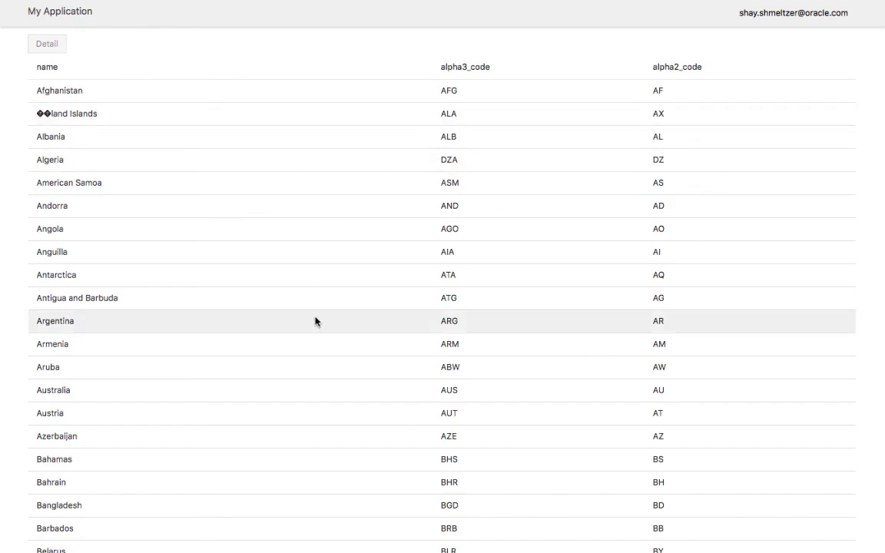
left_click(162, 324)
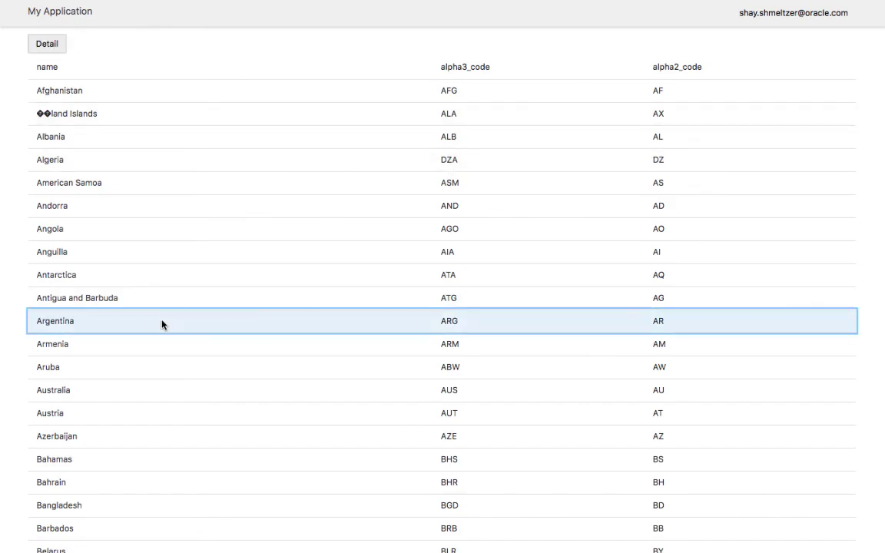
left_click(51, 44)
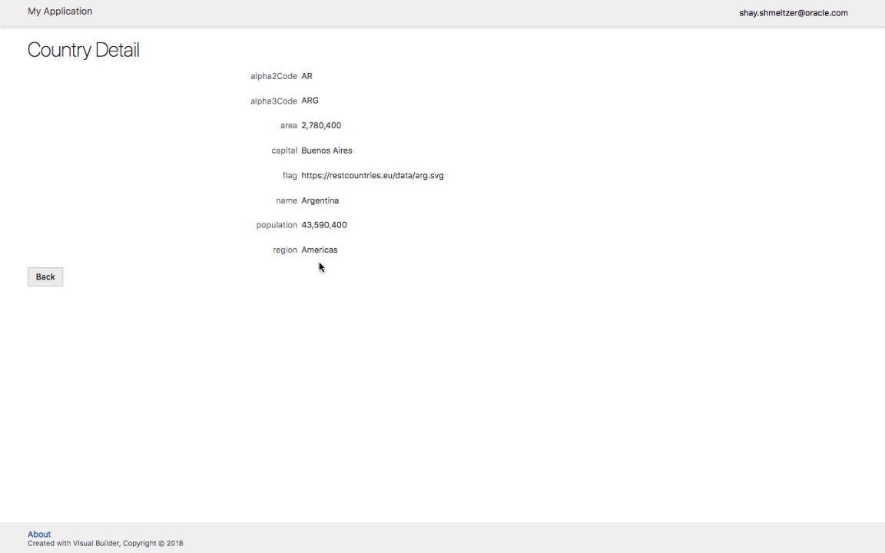
- Return to the page designer and, in Live mode, open the detail page for American Samoa
left_click(132, 29)
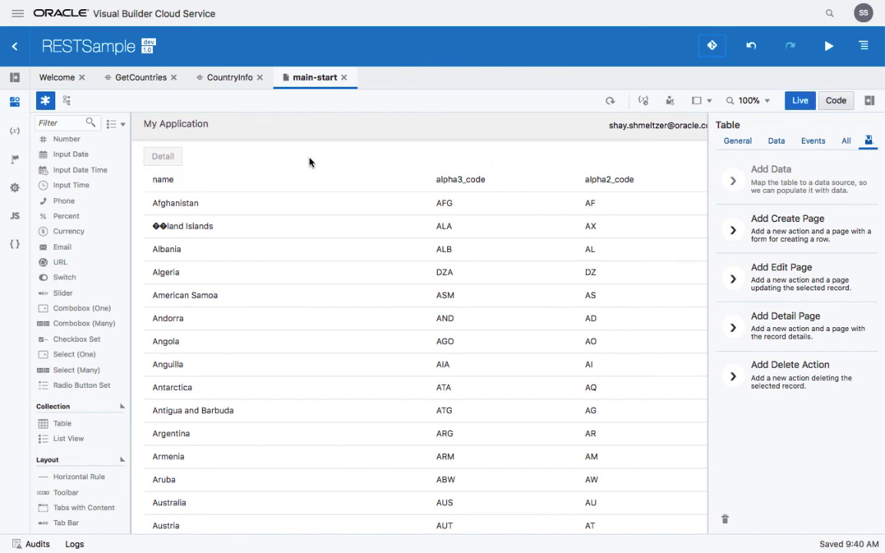
left_click(225, 297)
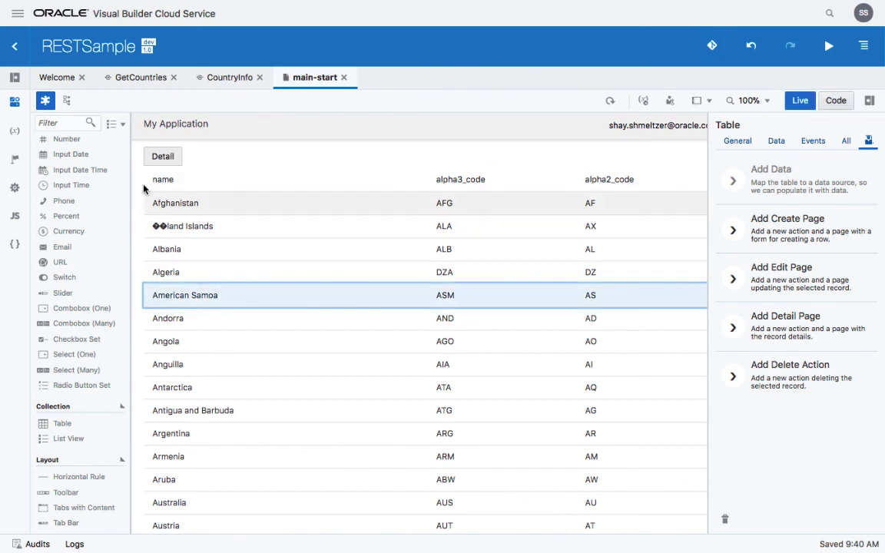
left_click(176, 160)
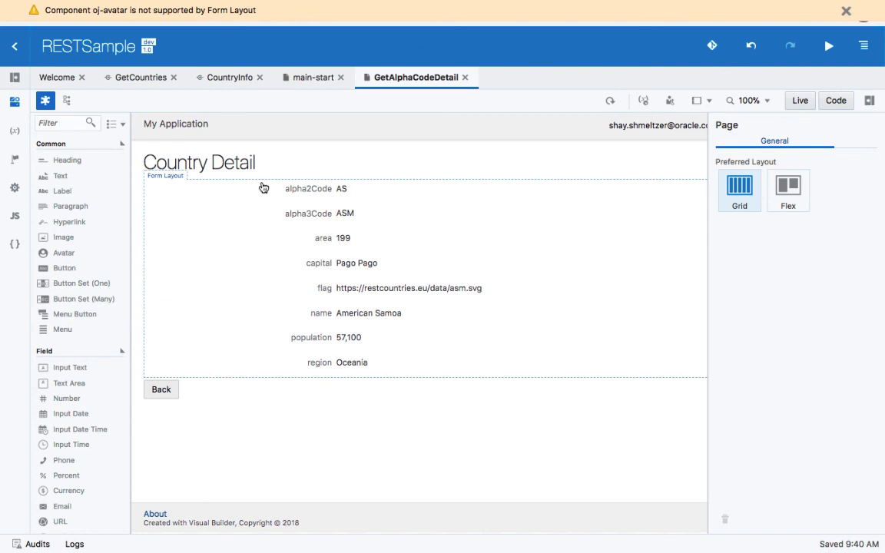
- Add an Avatar above the Country Detail form and copy the flag field's value {{ $page.variables.getAlphaCodeRecord.flag }} into its Src property
left_click_drag(61, 255, 148, 180)
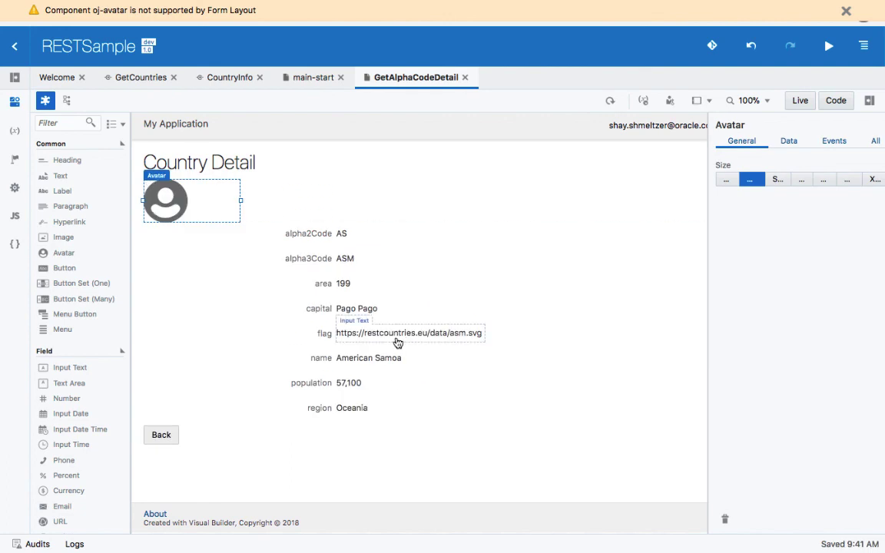
left_click(401, 341)
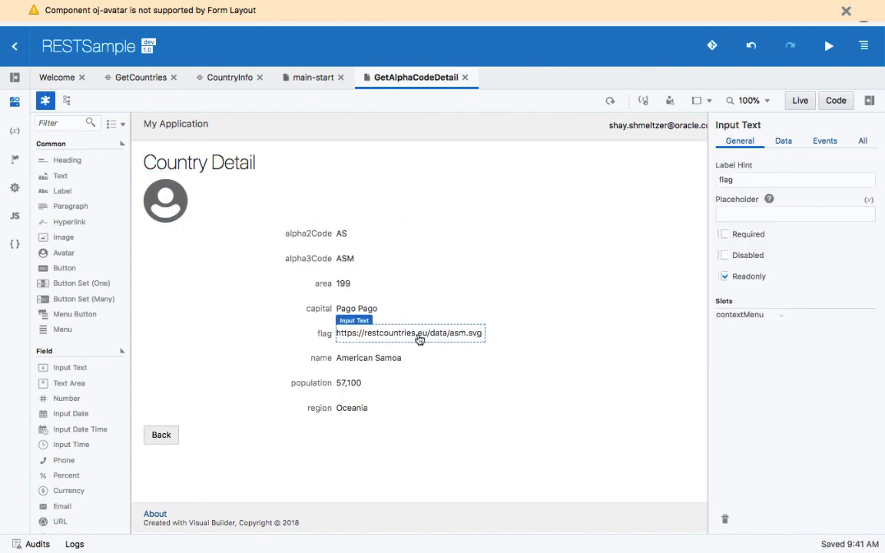
left_click(782, 141)
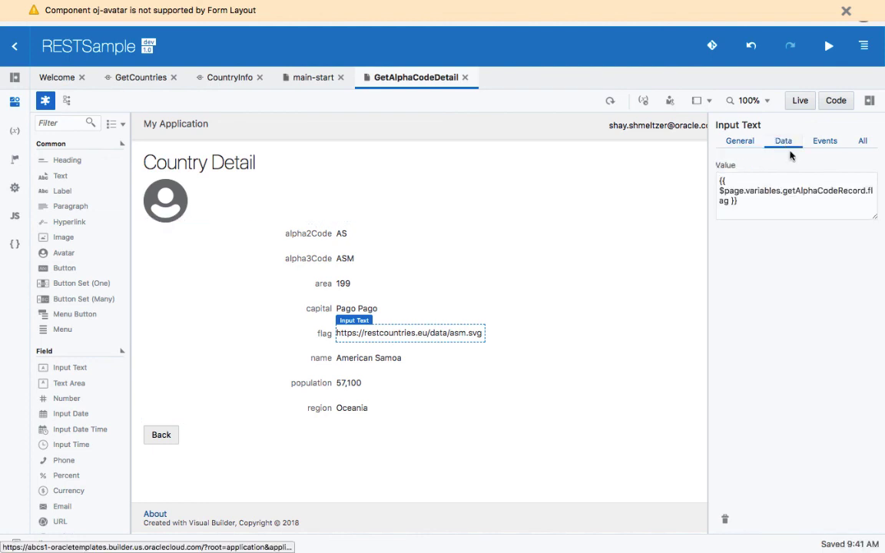
triple_click(813, 202)
key("ctrl+c")
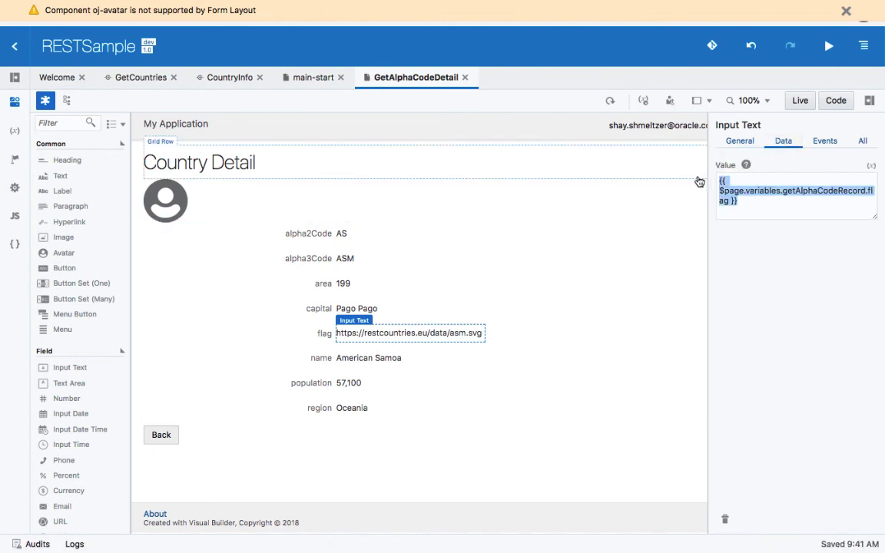
left_click(180, 190)
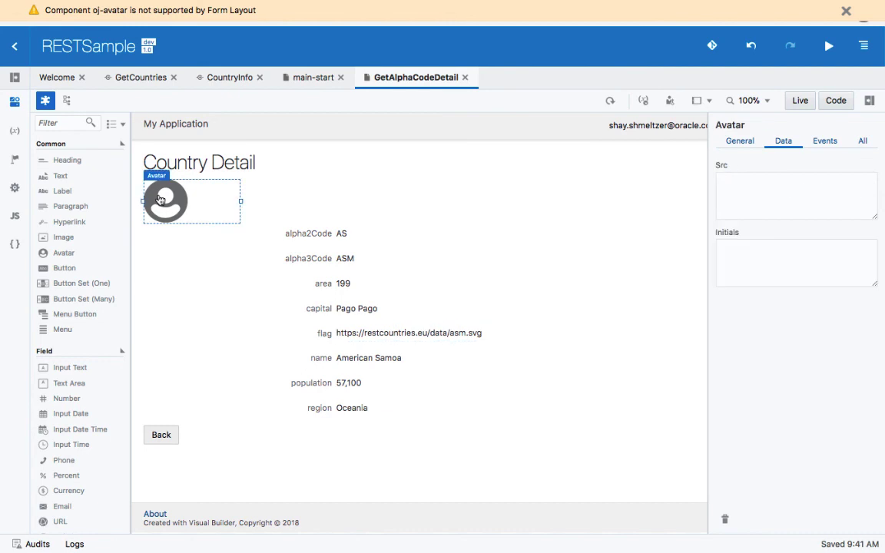
key("ctrl+v")
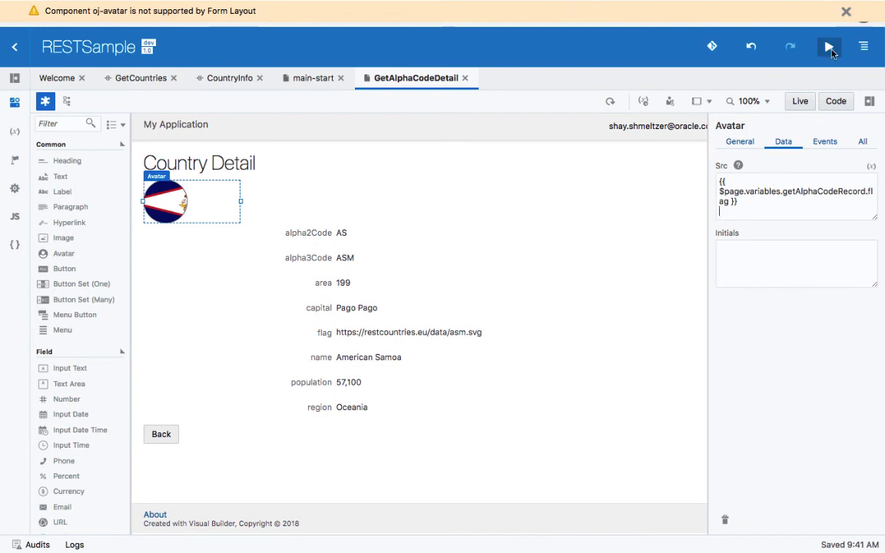
- Run the application again and view the detail page of Belarus with its flag avatar
left_click(829, 47)
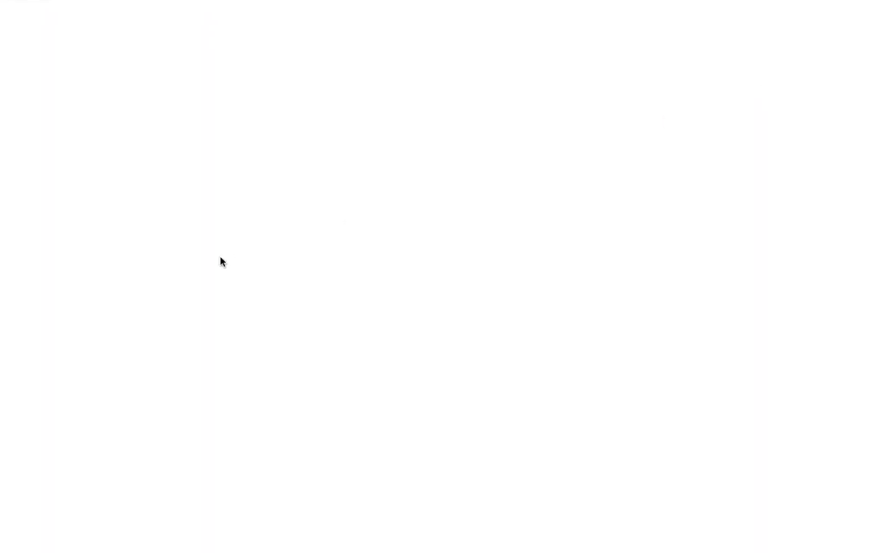
scroll(219, 262, "down", 4)
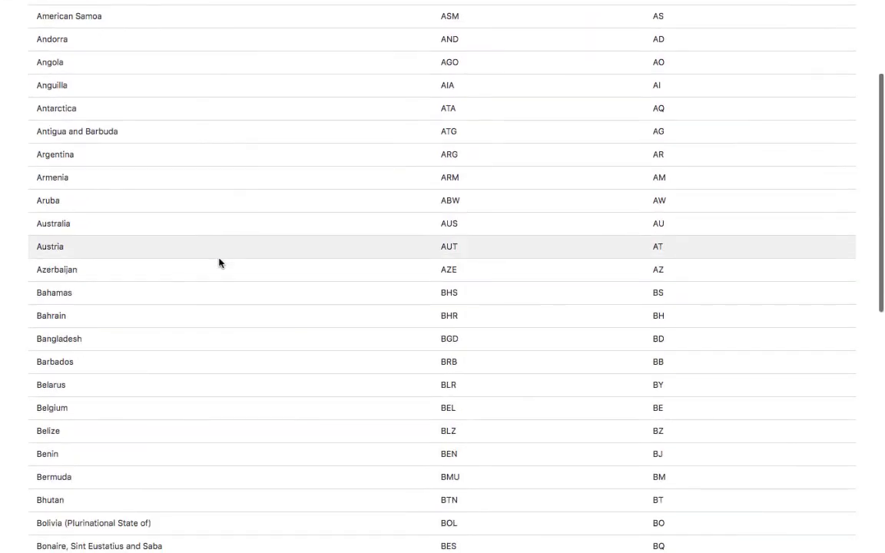
scroll(219, 263, "down", 2)
left_click(98, 375)
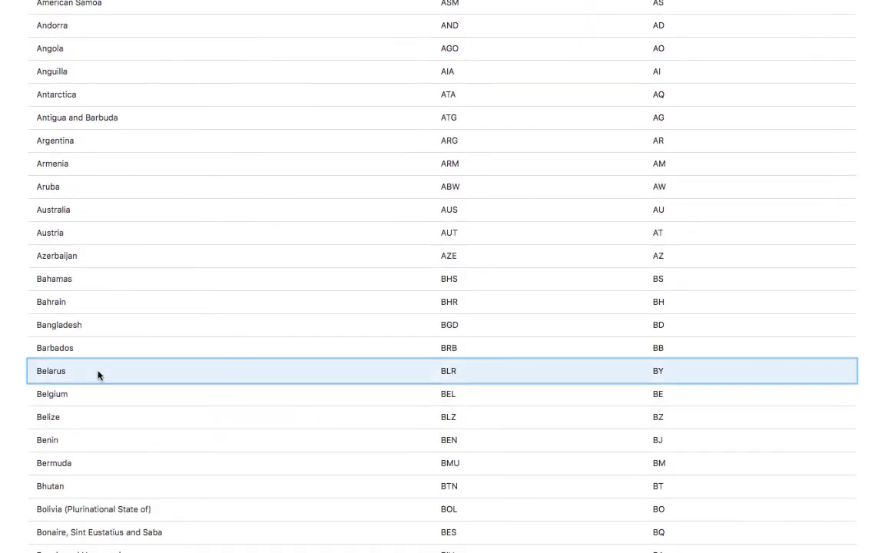
scroll(100, 368, "up", 5)
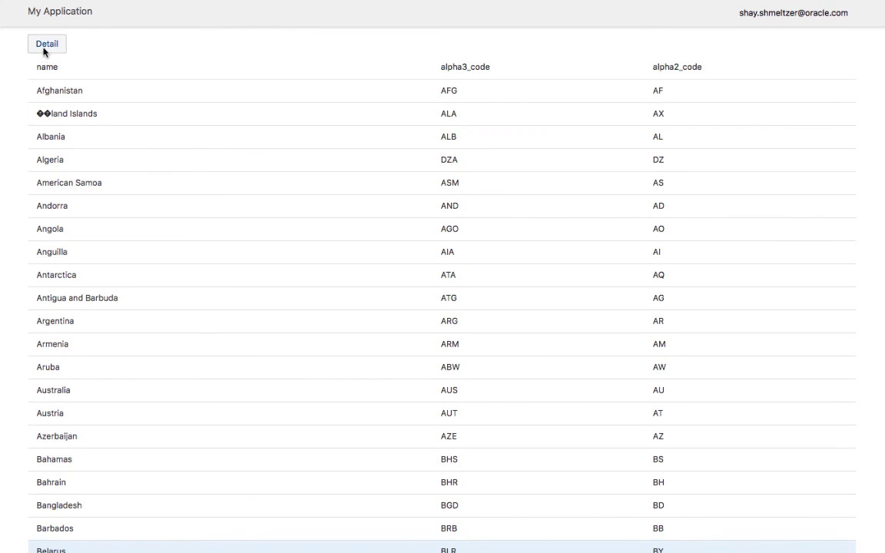
left_click(46, 44)
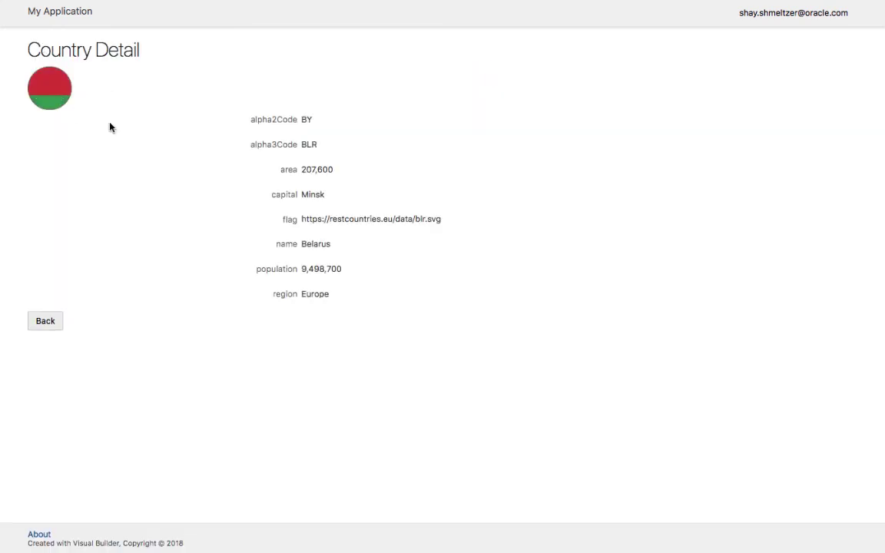